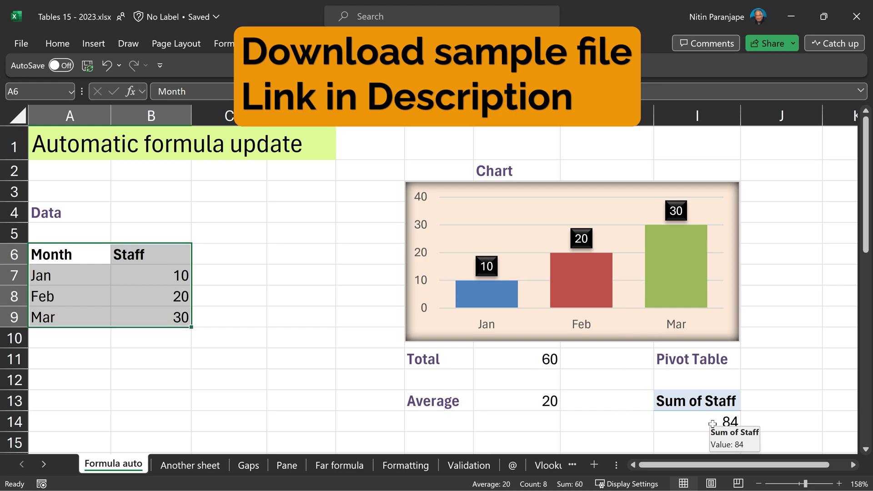
- Enter 56 under the Staff values, then undo it
left_click(155, 336)
type("56")
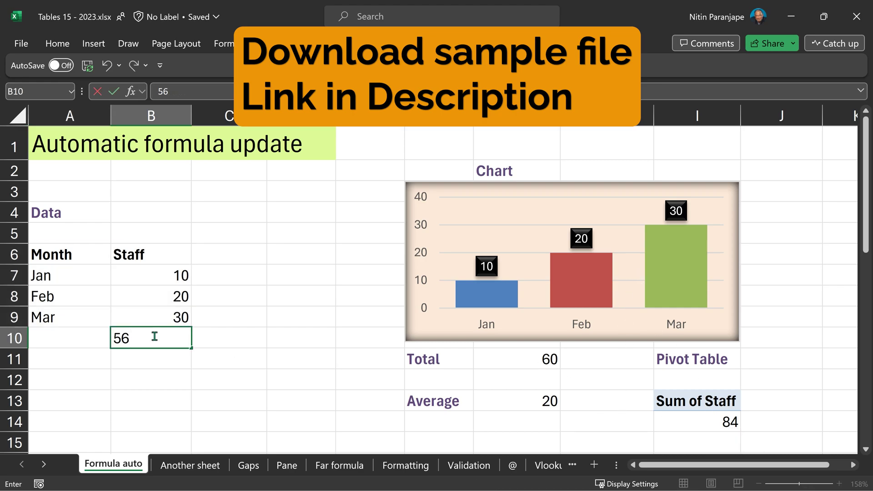
key("Return")
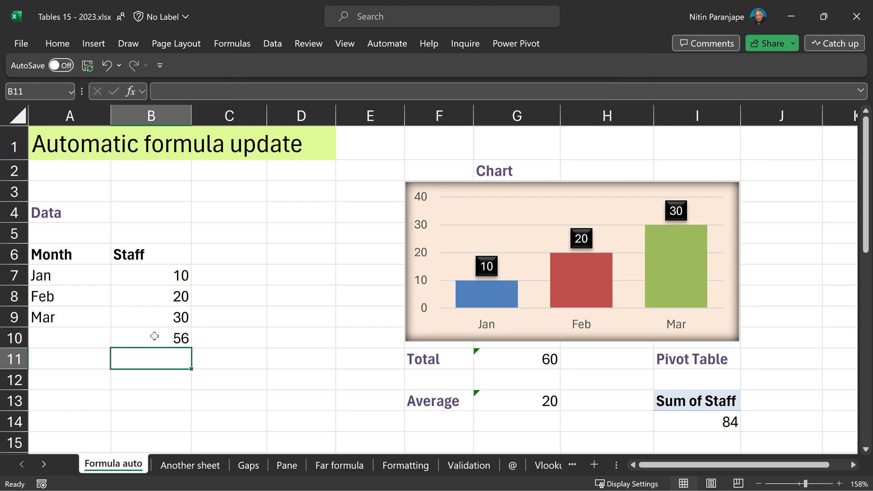
key("ctrl+z")
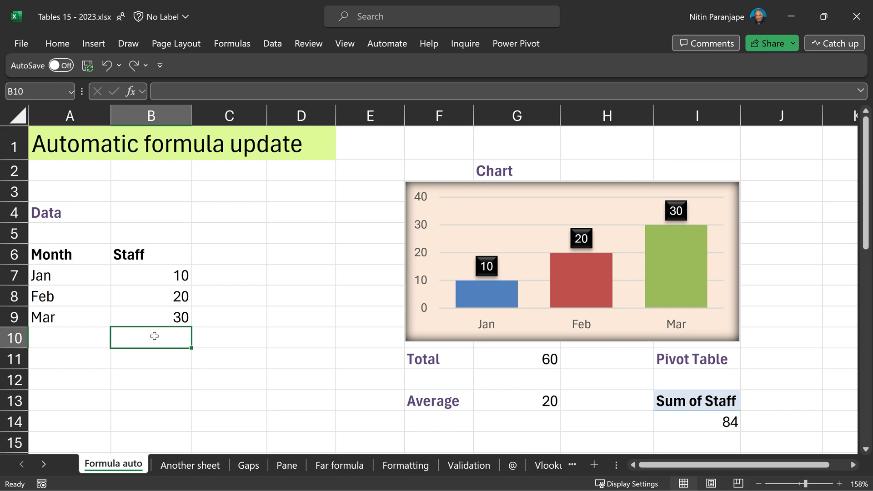
- Convert the Month/Staff range A6:B9, with headers, into an Excel table
left_click_drag(71, 259, 155, 323)
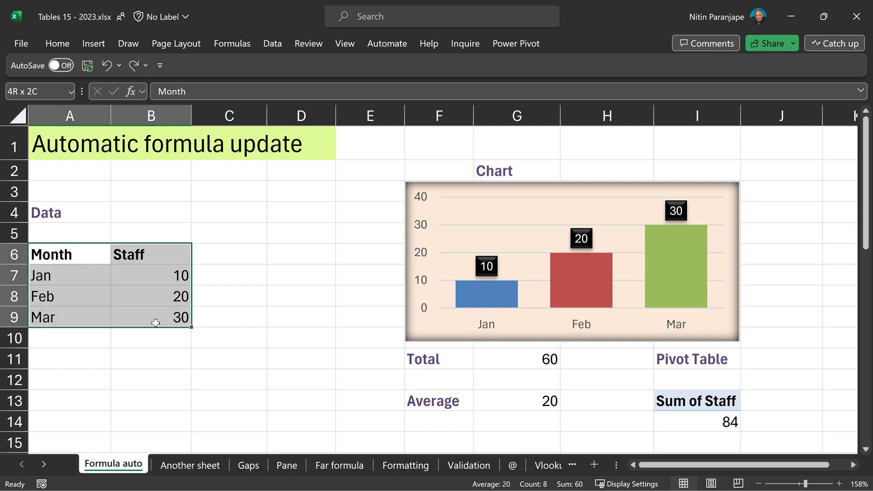
left_click(97, 45)
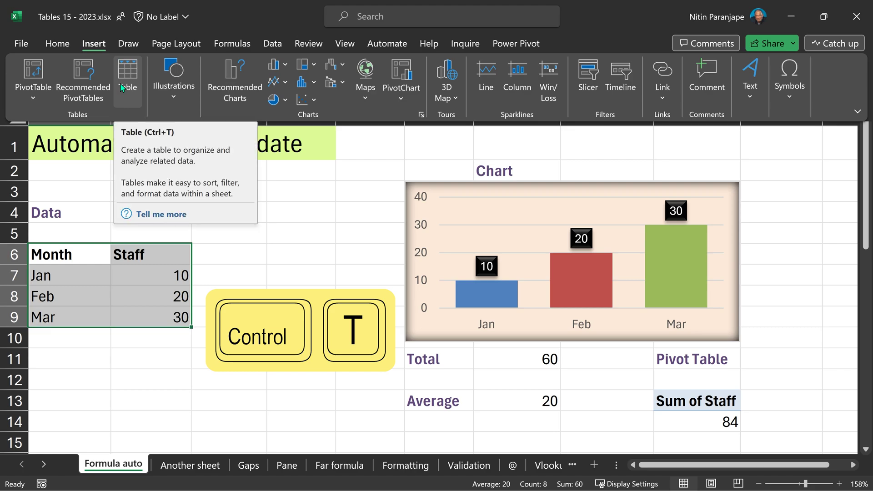
left_click(122, 88)
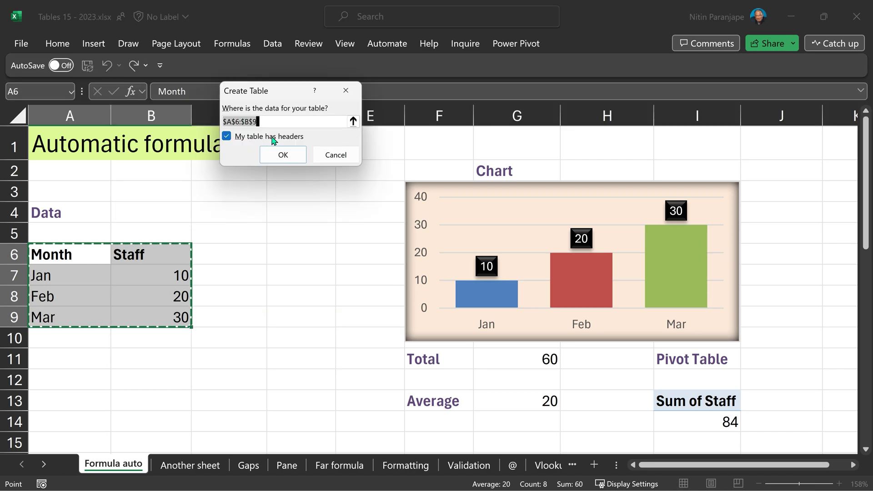
left_click(279, 154)
- Add 89 as a new Staff row in B10 and refresh the pivot total to 149
left_click(169, 341)
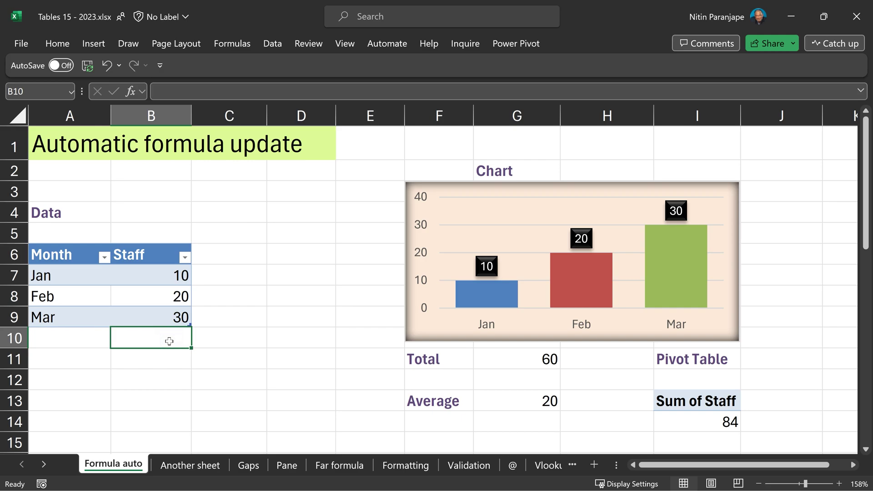
type("89")
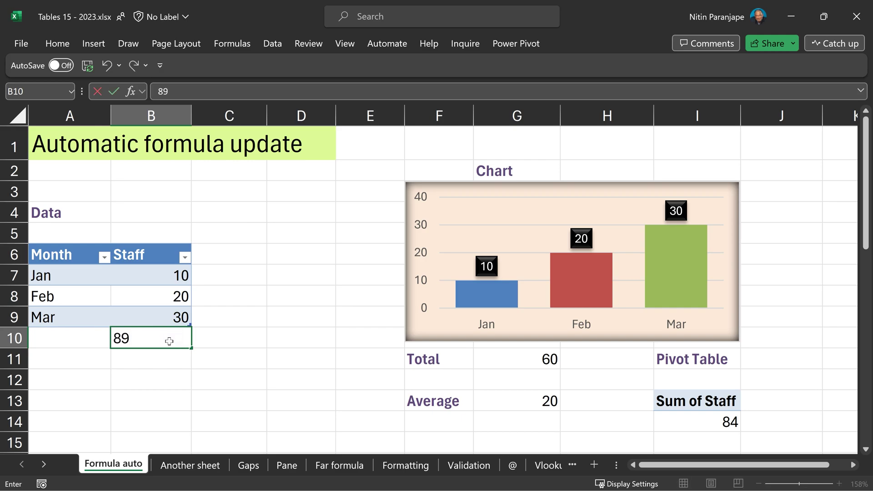
key("Return")
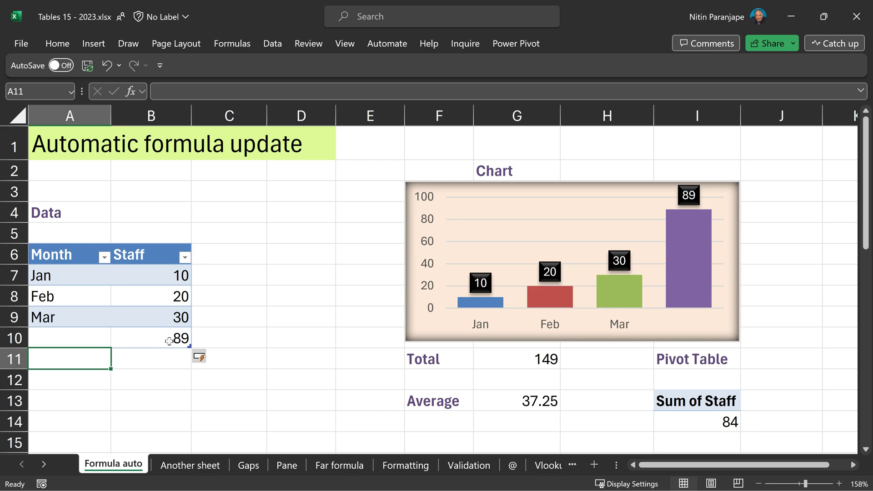
right_click(676, 422)
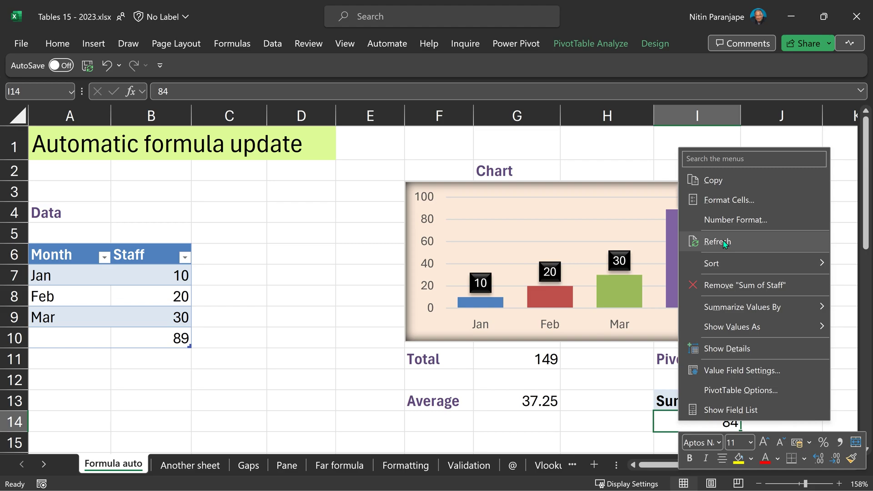
left_click(725, 243)
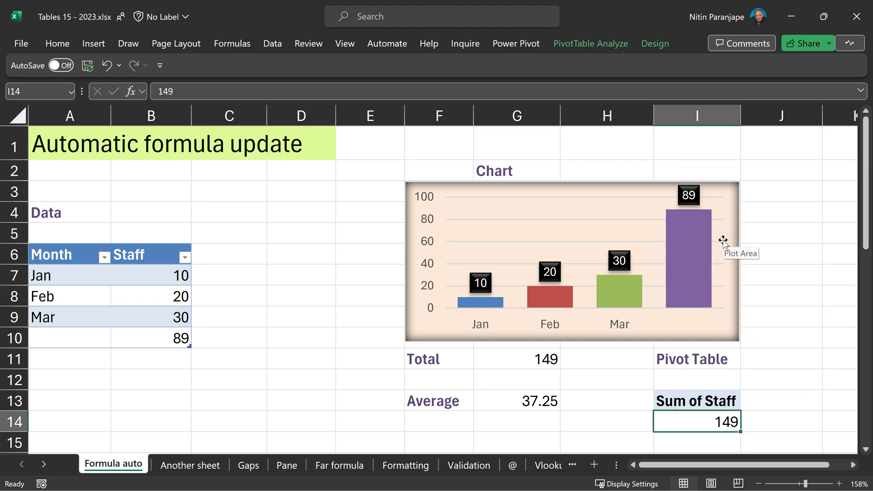
- Paste the copied Staff values below the table, undo the paste, then redo it
key("ctrl+c")
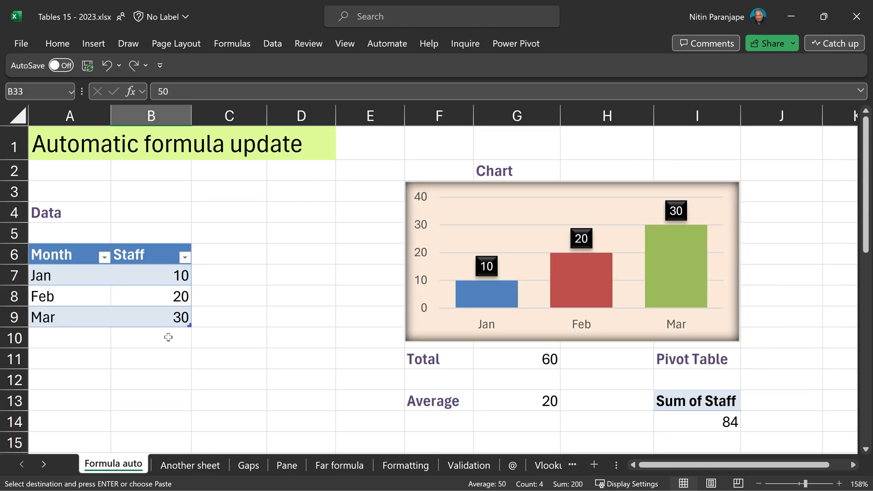
left_click(168, 337)
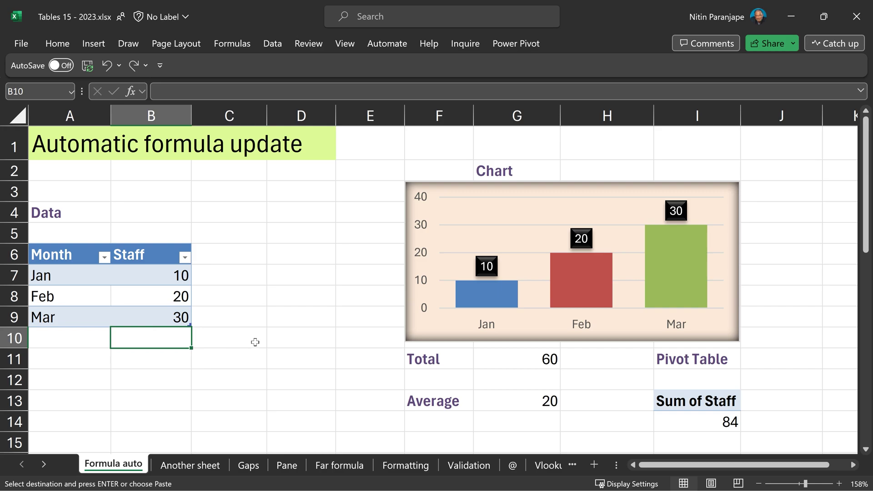
key("ctrl+v")
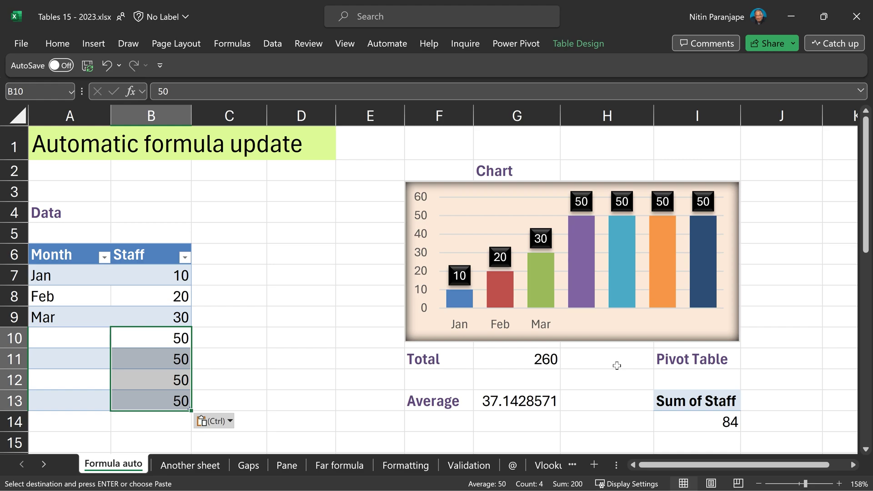
key("ctrl+z")
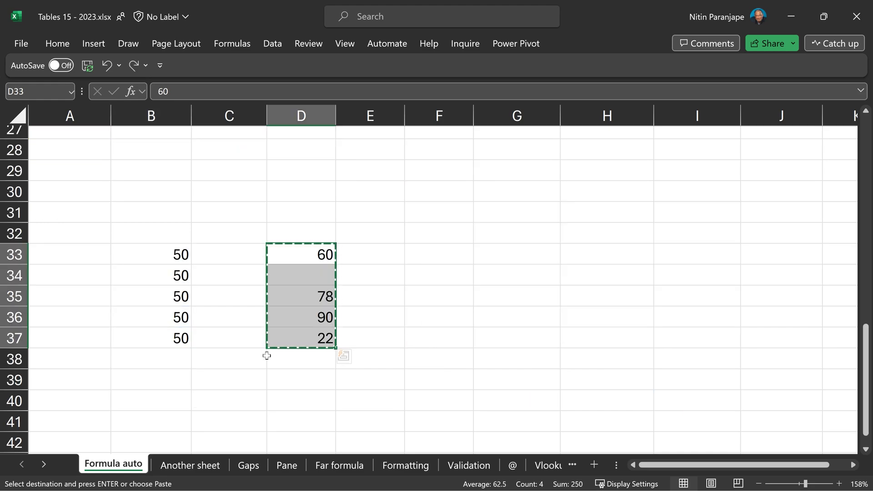
scroll(267, 355, "up", 8)
key("ctrl+y")
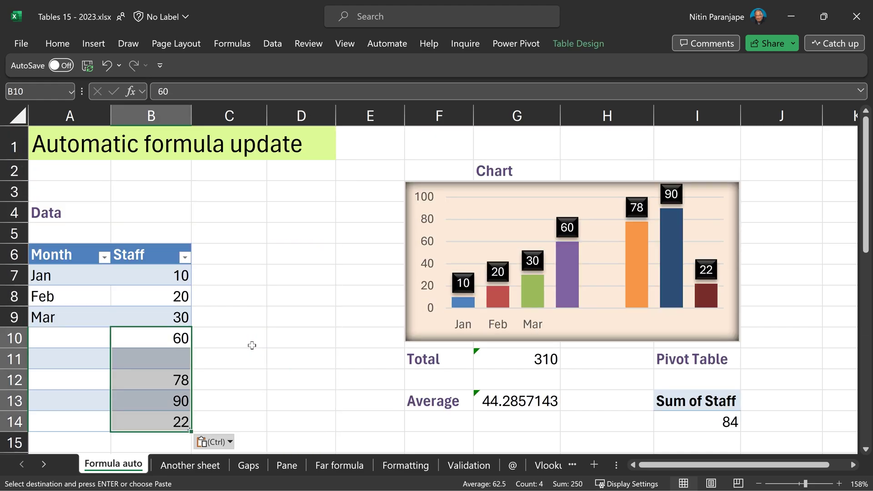
- Add 40 as a new Staff row in B10 and check the Total on Another sheet
left_click(200, 464)
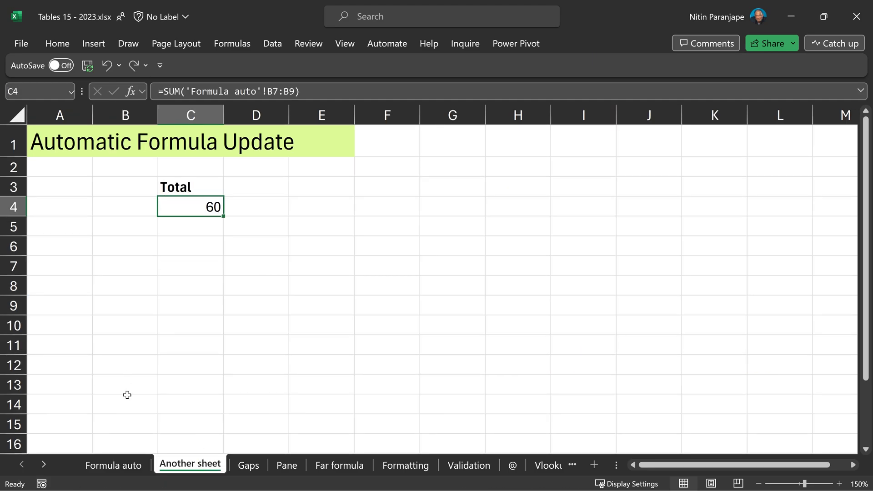
key("ctrl+Page_Up")
type("4")
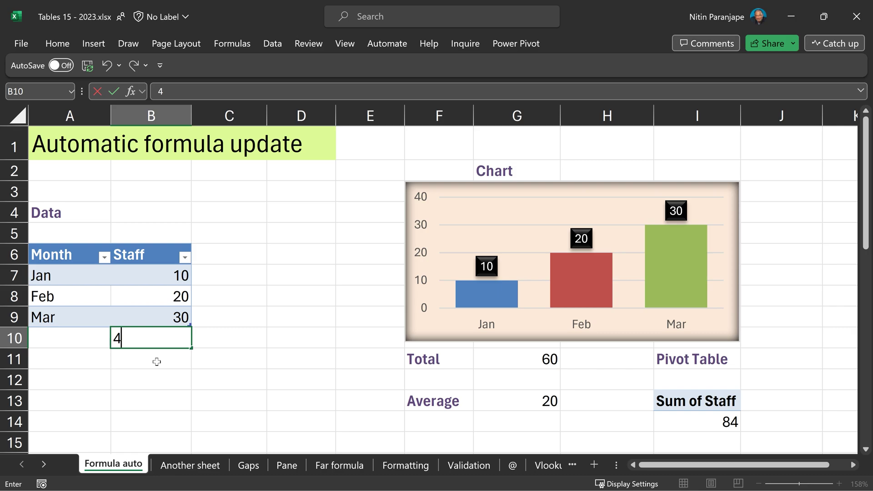
type("0")
key("Return")
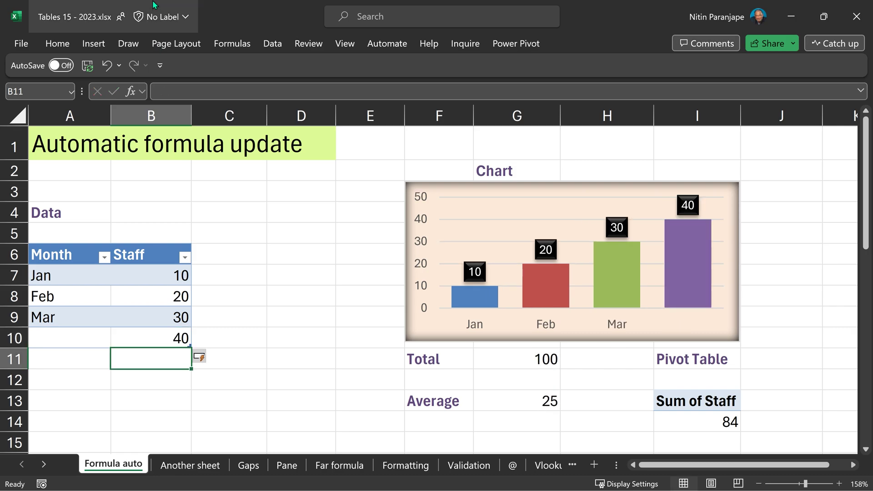
left_click(182, 467)
- On the Gaps sheet, view C4's =B4*3% formula and scroll through the Amount list
key("ctrl+Page_Down")
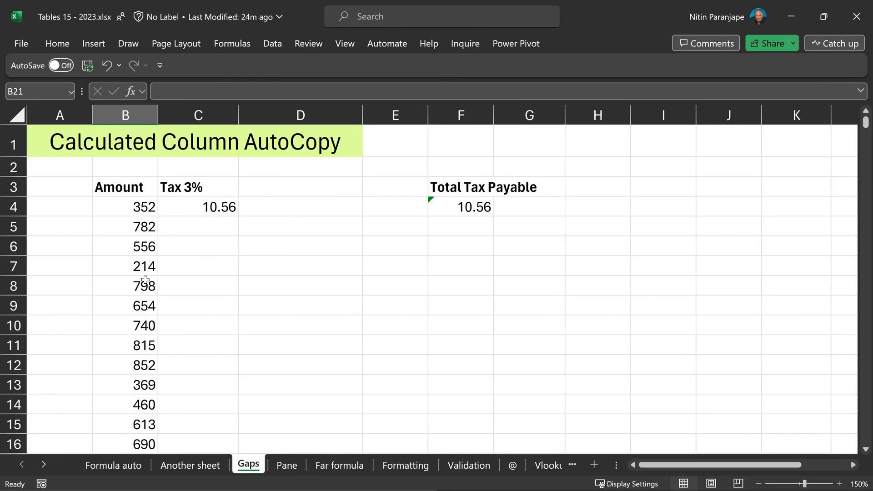
left_click(130, 194)
left_click(191, 204)
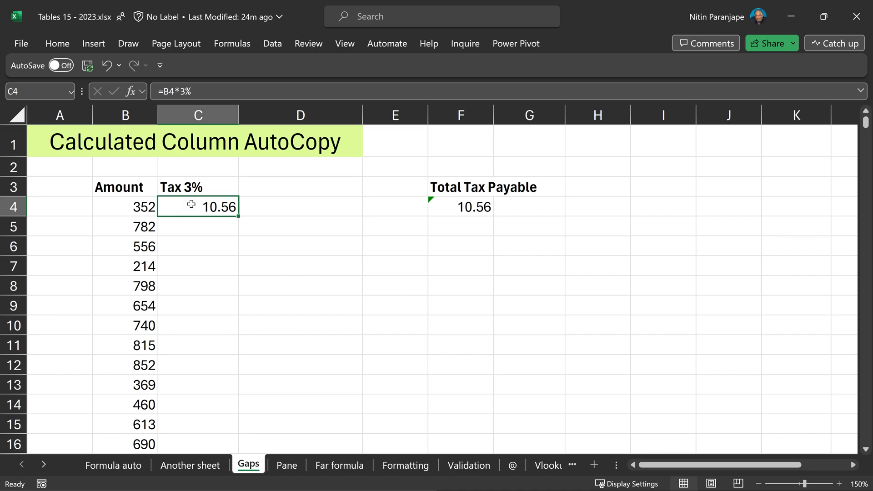
key("F2")
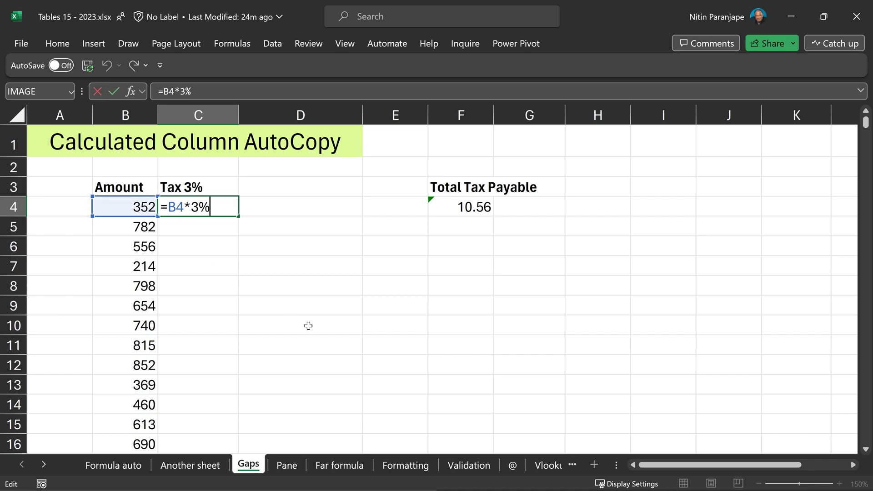
key("ctrl+Return")
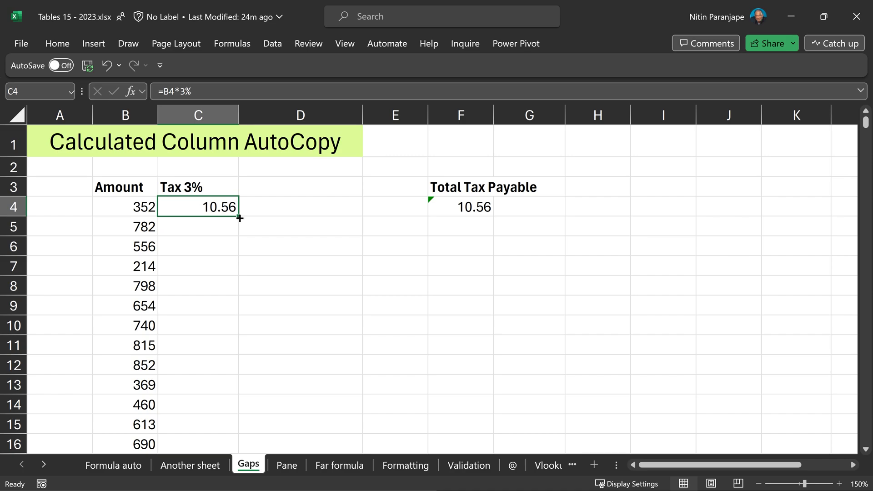
scroll(222, 281, "down", 5)
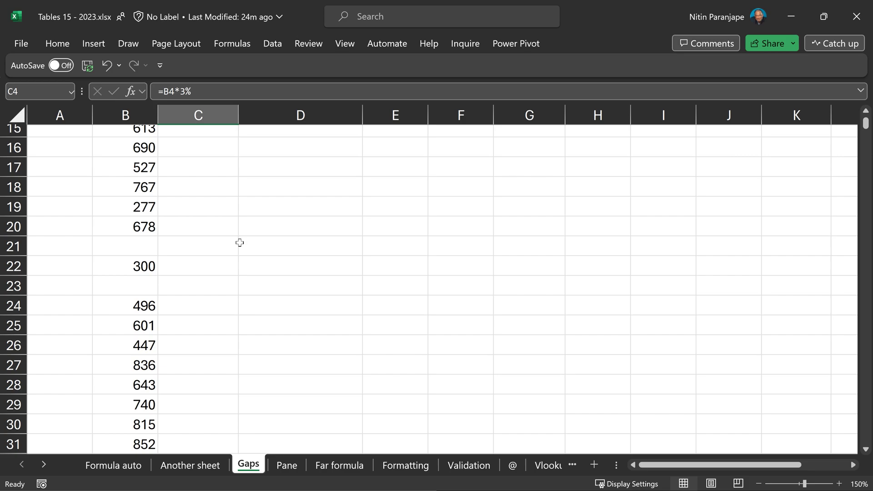
scroll(239, 243, "up", 5)
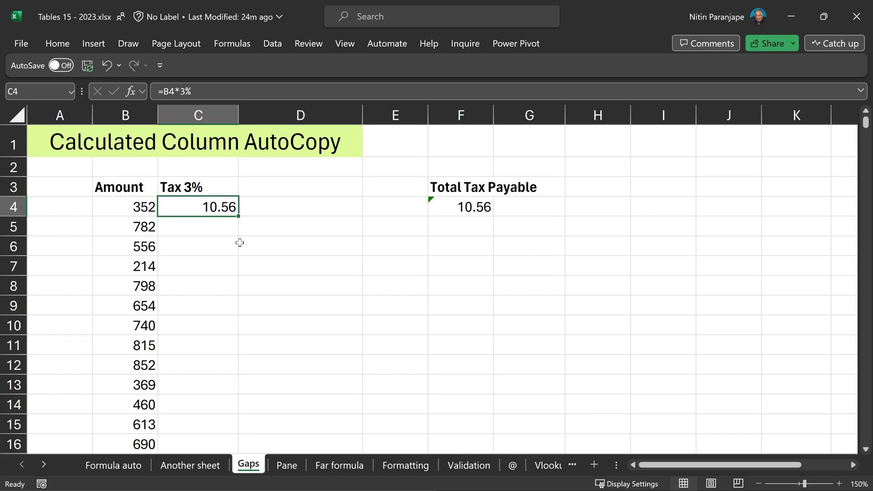
left_click(128, 190)
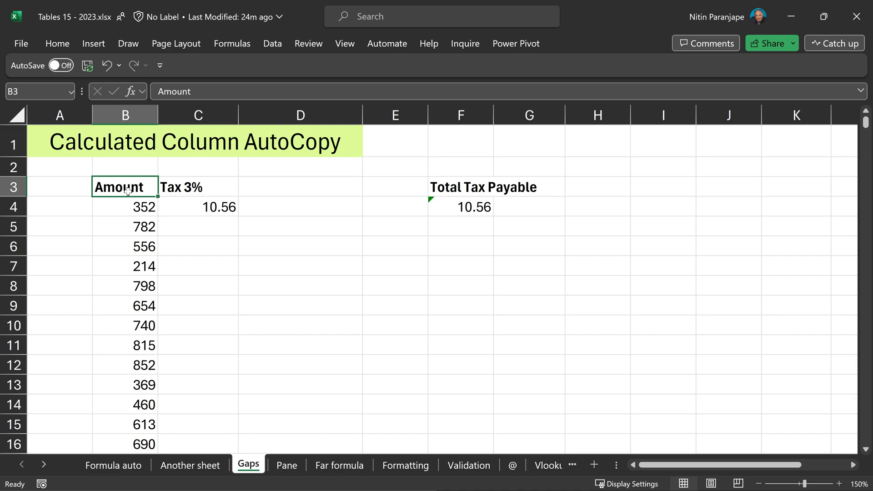
- Select the Amount and Tax 3% data down to row 5003 and convert it to a table
key("ctrl+shift+End")
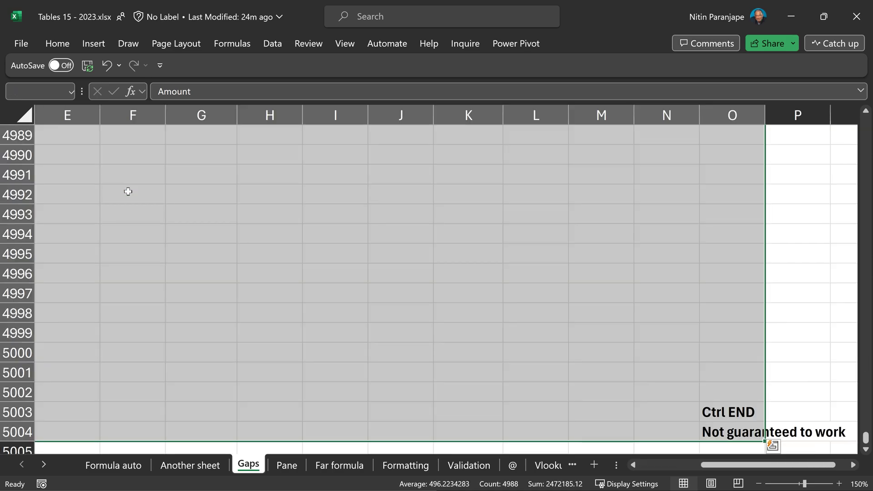
key("shift+Left")
key("shift+Left")
key("shift+Left")
key("shift+Left")
key("shift+Left")
key("shift+Left")
key("shift+Left")
key("shift+Left")
key("shift+Left")
key("shift+Left")
key("shift+Left")
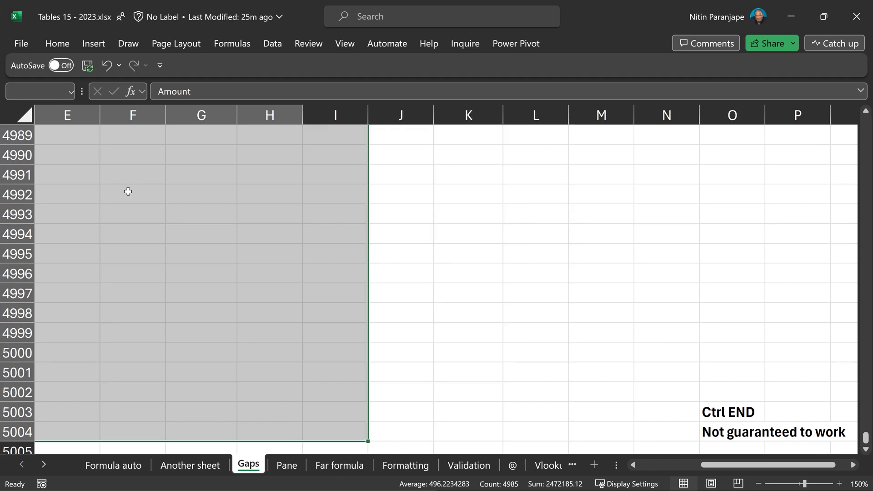
key("shift+Left")
key("shift+Left")
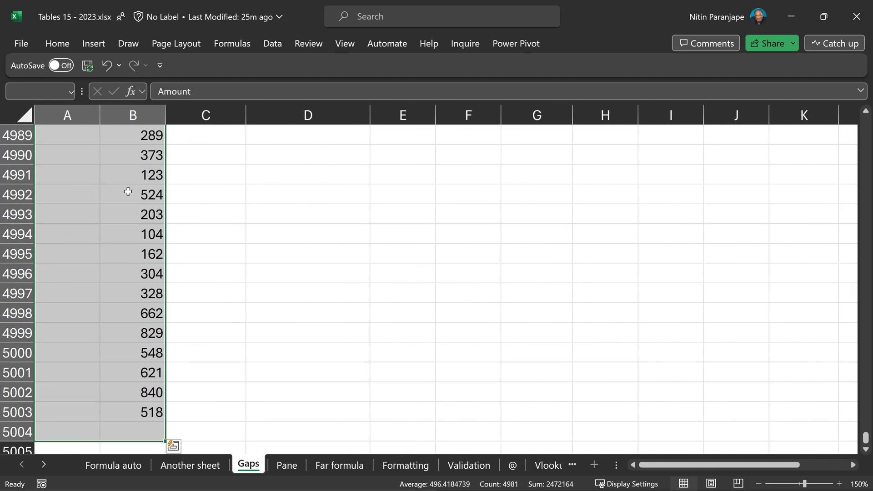
key("shift+Right")
key("shift+Right")
key("shift+Up")
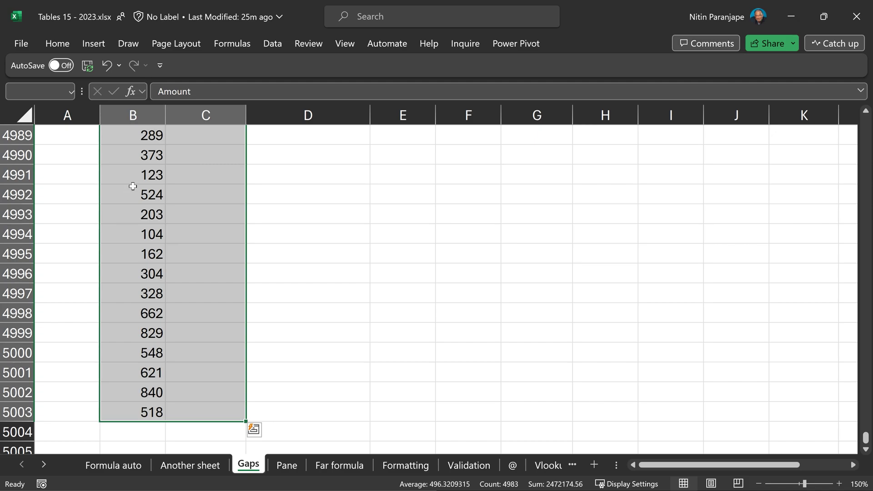
key("ctrl+t")
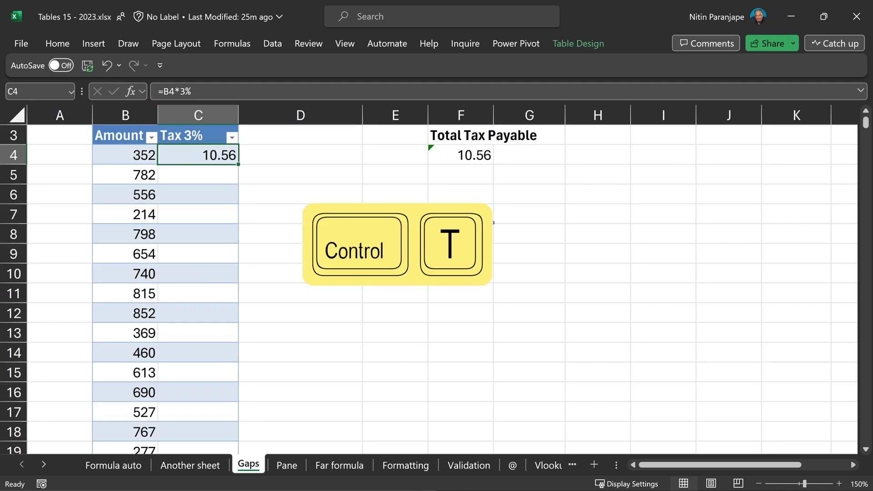
- Recommit C4's =B4*3% so the Tax 3% column fills, then jump to row 5003
key("F2")
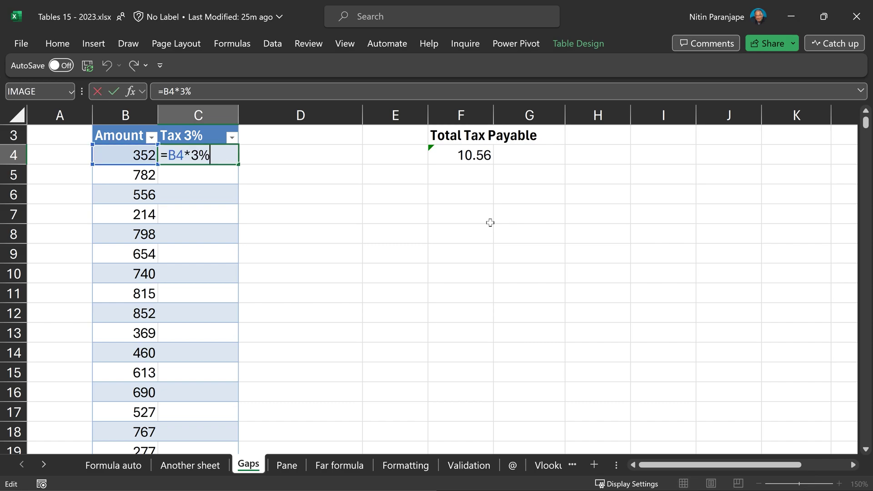
key("Return")
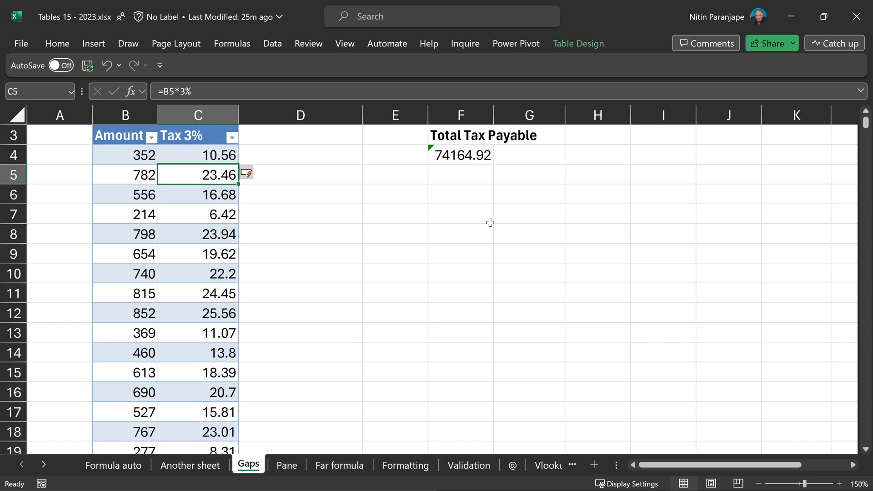
scroll(199, 367, "down", 4)
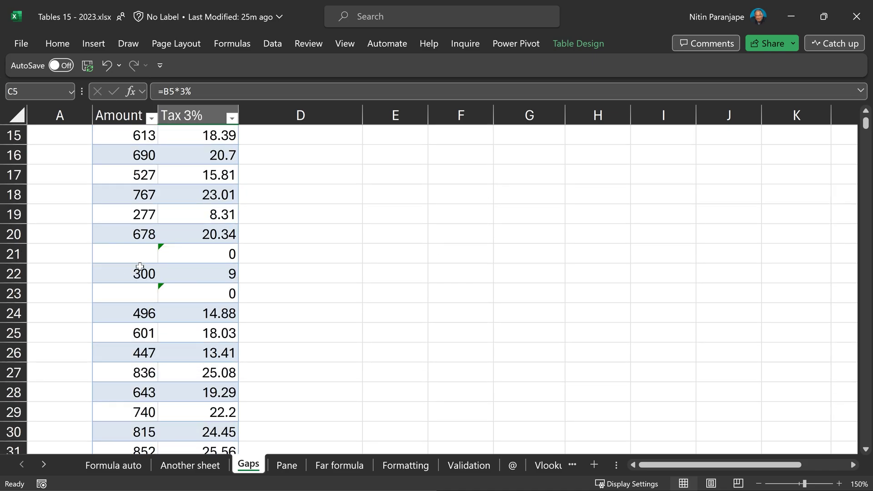
left_click(206, 353)
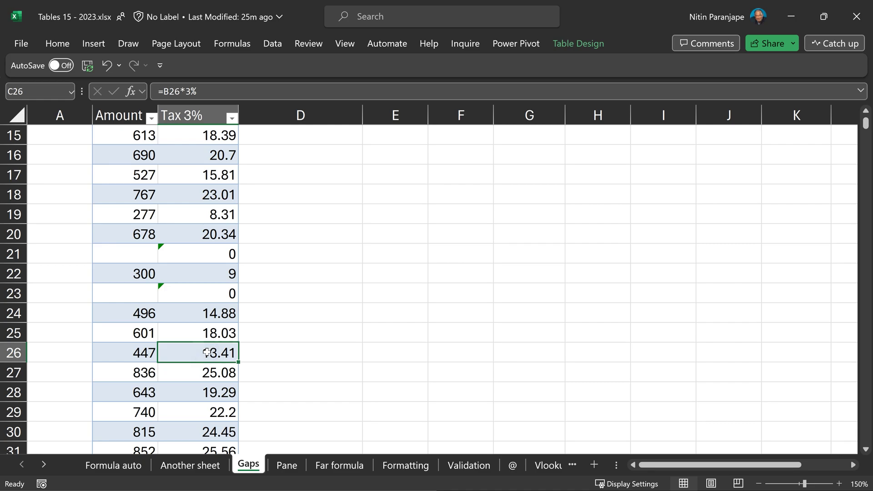
key("ctrl+Down")
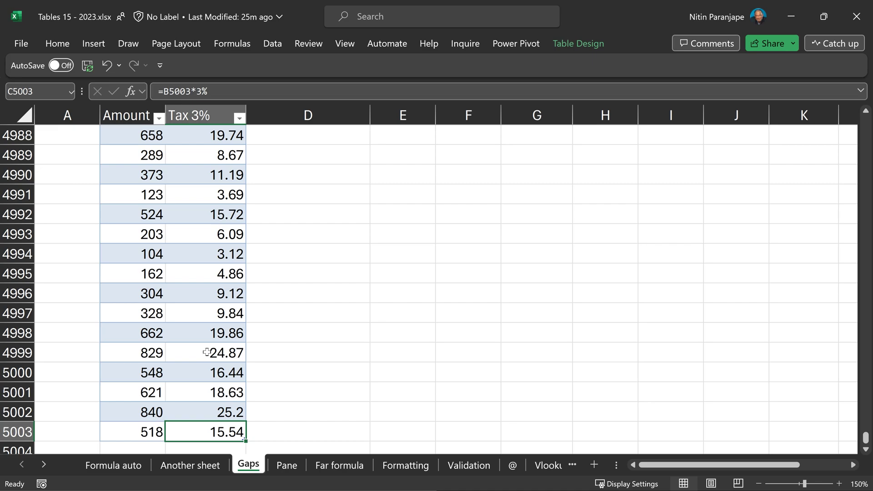
- Rename Table10 to Receipts and add the Table Name box to the Quick Access Toolbar
key("ctrl+Up")
left_click(213, 305)
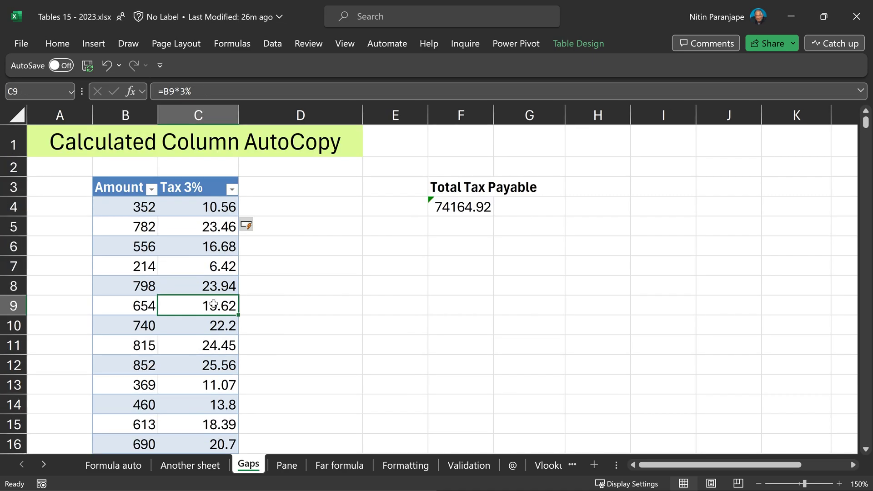
left_click(582, 44)
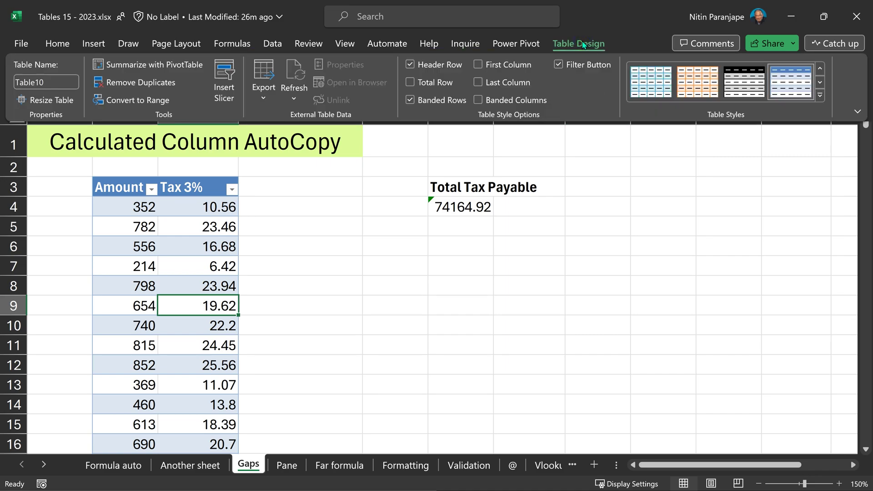
left_click(45, 84)
type("Receipts")
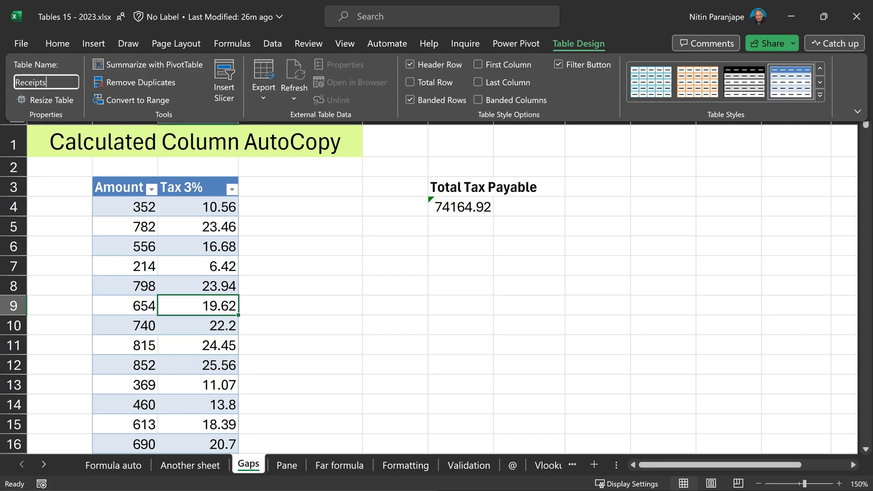
key("Tab")
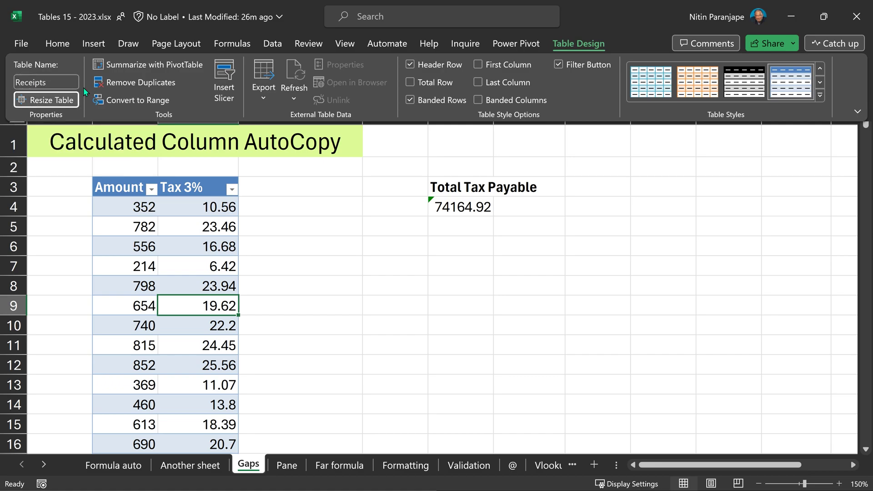
right_click(32, 66)
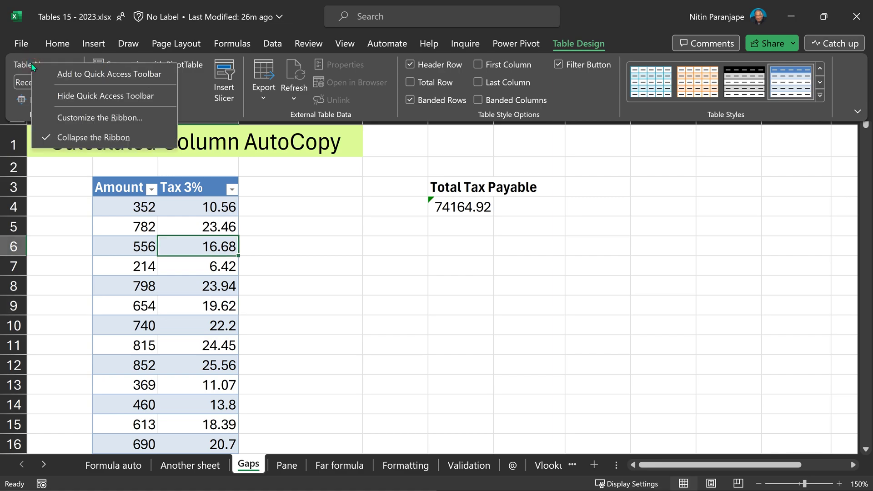
left_click(113, 80)
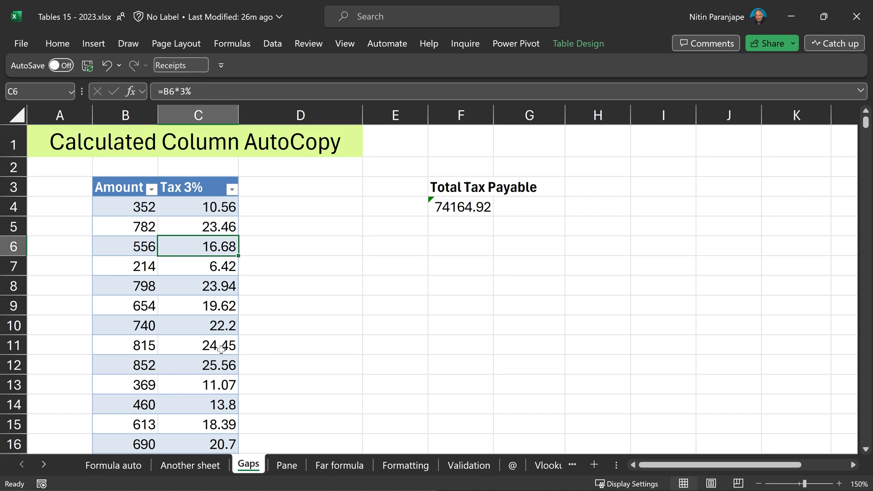
- Enter =SUM(Receipts[Tax 3%]) in F6 for 74164.92, and recommit F4's =SUM(C:C) as 153143.9
left_click(454, 209)
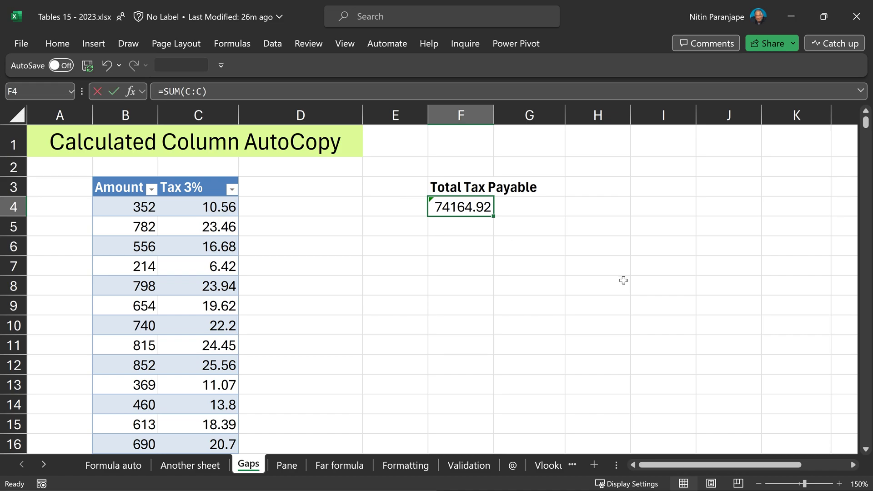
key("F2")
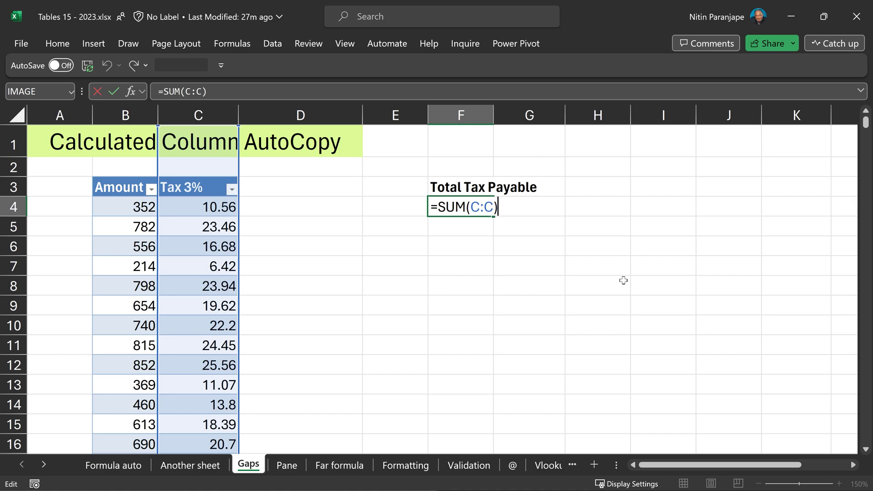
left_click(474, 253)
type("=")
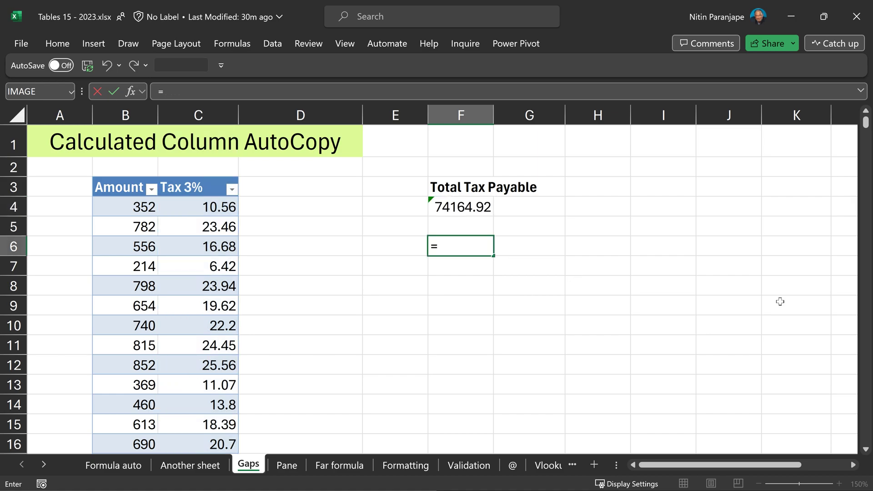
type("sum(")
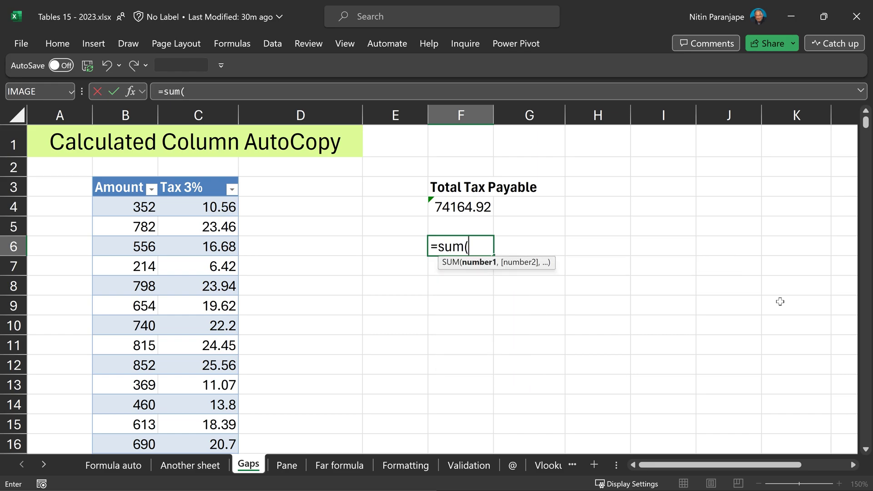
type("rec")
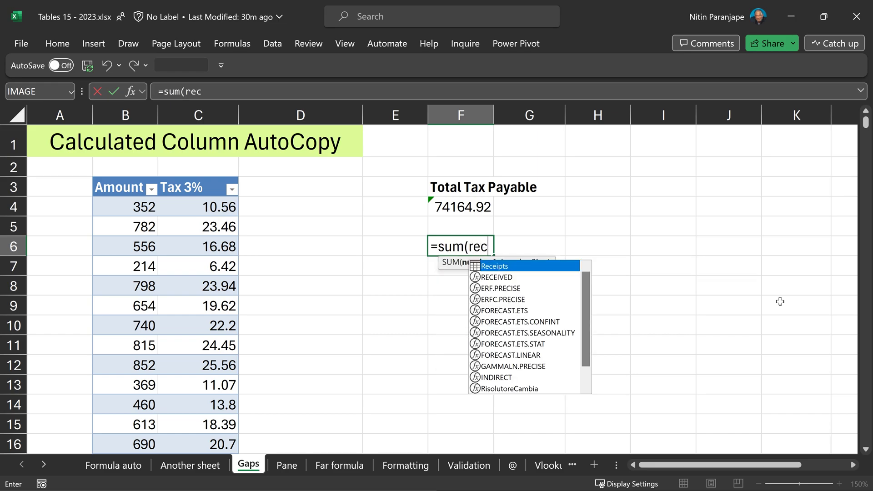
key("Tab")
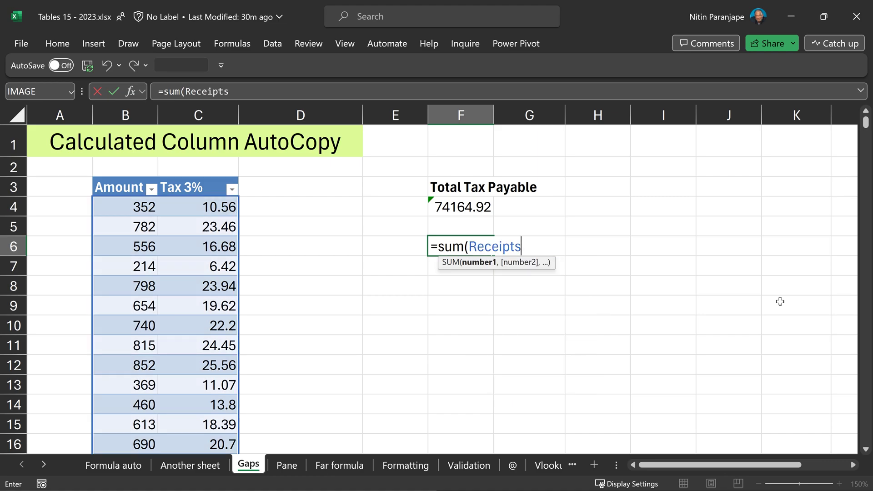
type("[")
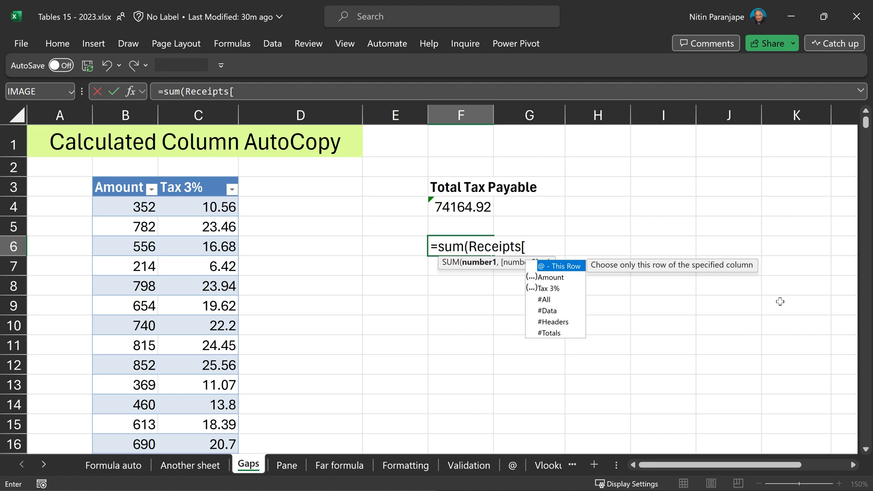
key("Down")
key("Down")
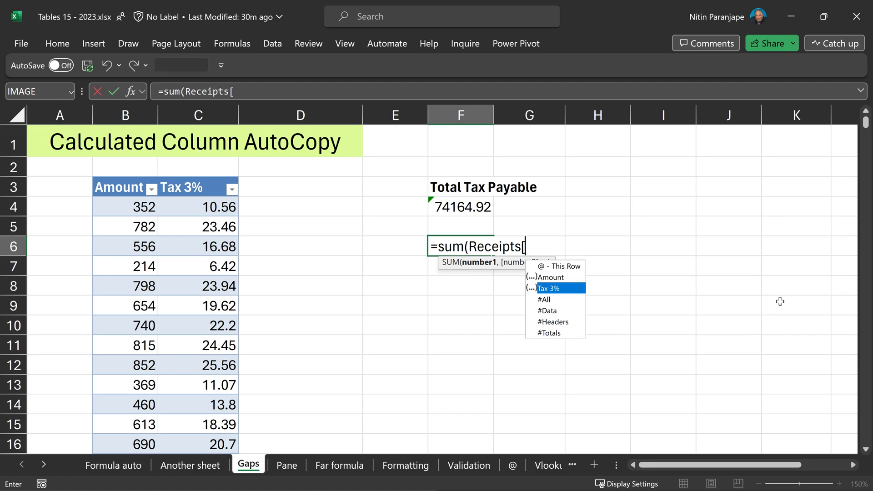
key("Tab")
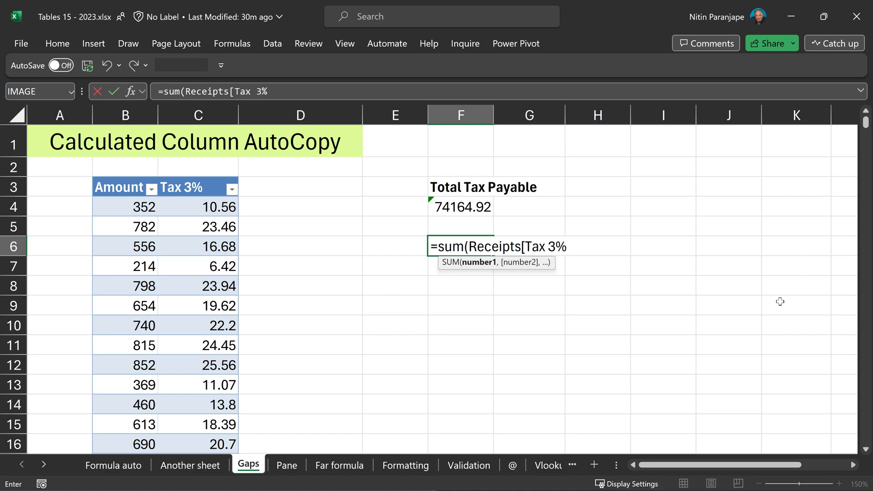
type("]")
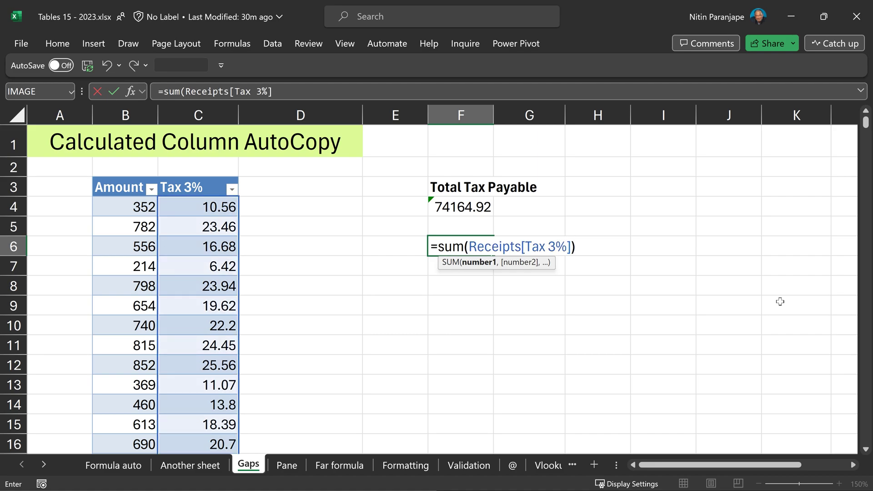
type(")")
key("Return")
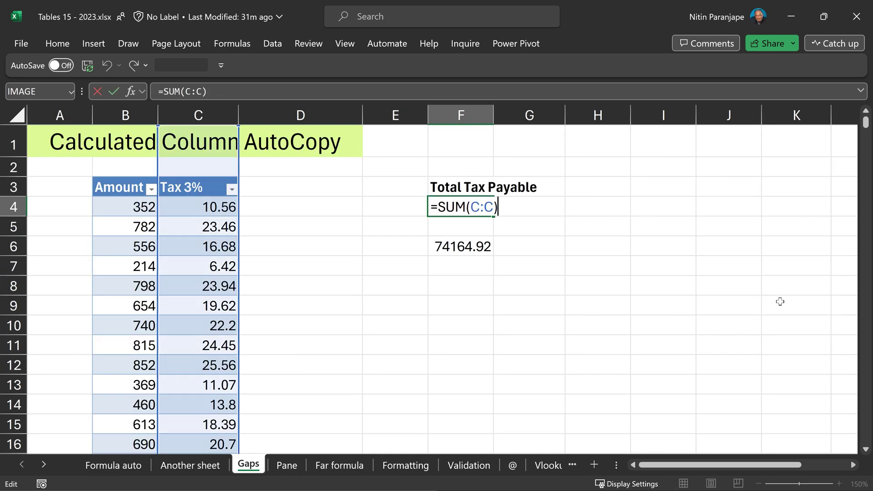
key("ctrl+Return")
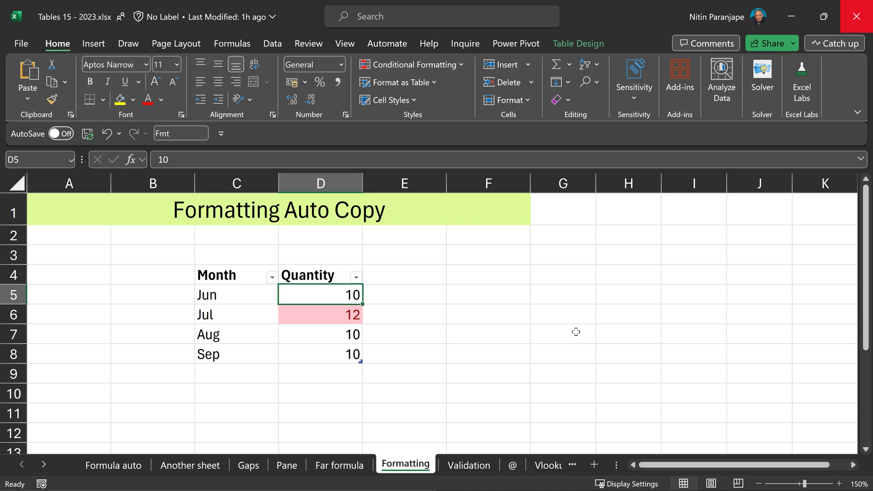
- Review the Top 1 rule on Quantity D5:D8, then add 89 as a new Quantity in D9
left_click(342, 351, "shift")
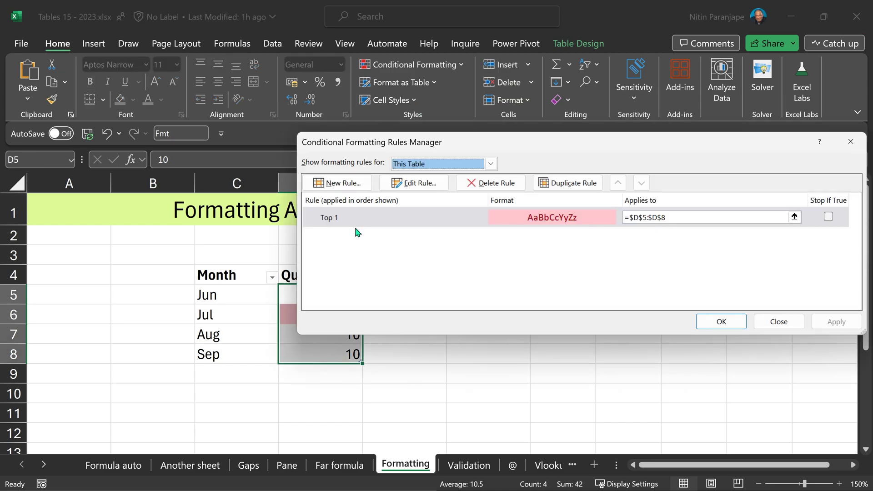
key("alt+h")
key("l")
key("r")
left_click(778, 322)
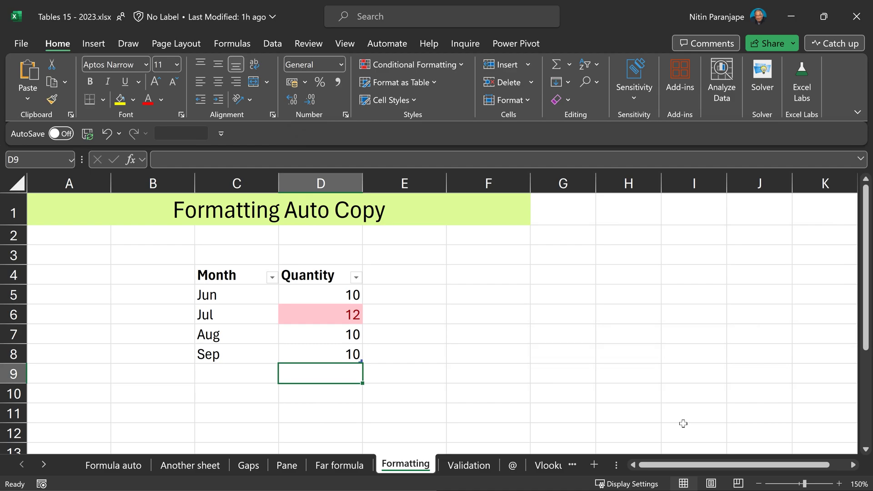
type("89")
key("Return")
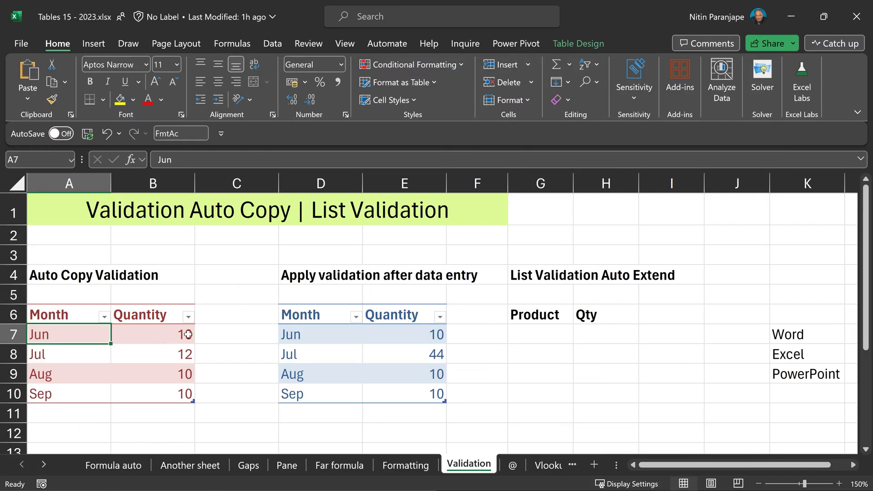
- Check the existing 10–30 whole-number validation rule on Quantity cells B7:B10
left_click_drag(188, 335, 182, 394)
key("alt+a")
key("v")
key("v")
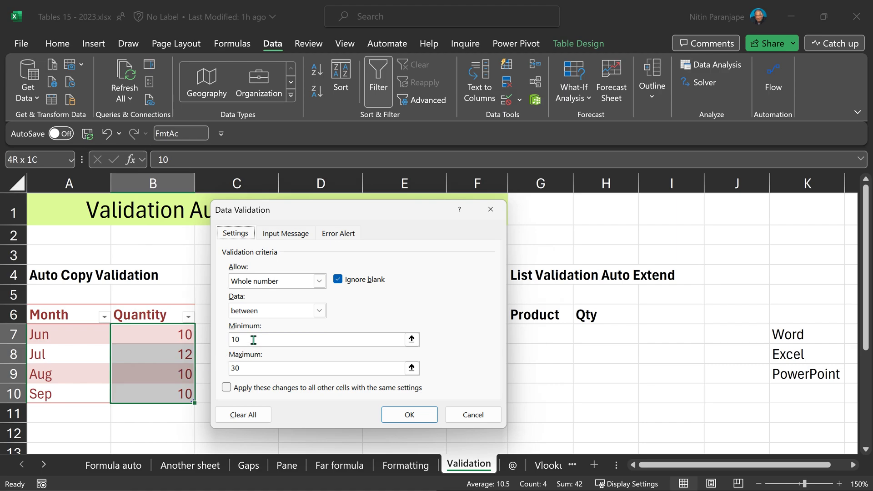
left_click(397, 410)
- Try 45 in B11, dismiss the validation error, and enter 12 instead
type("4")
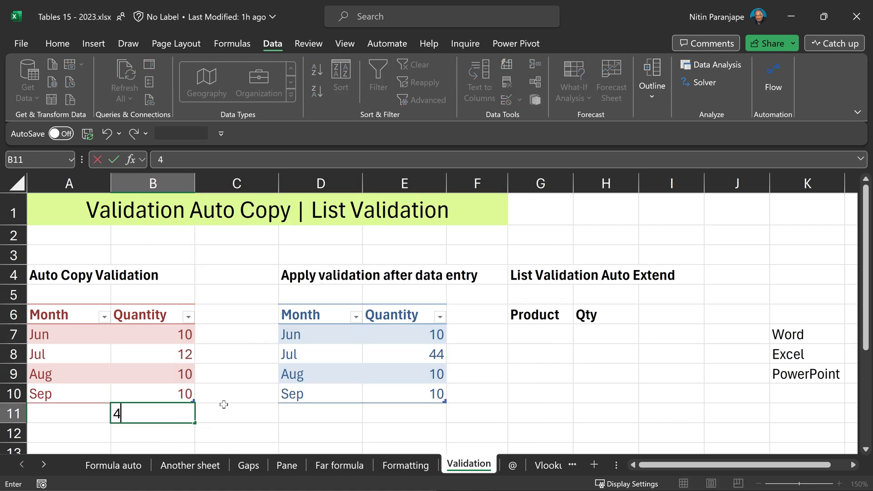
type("5")
key("Return")
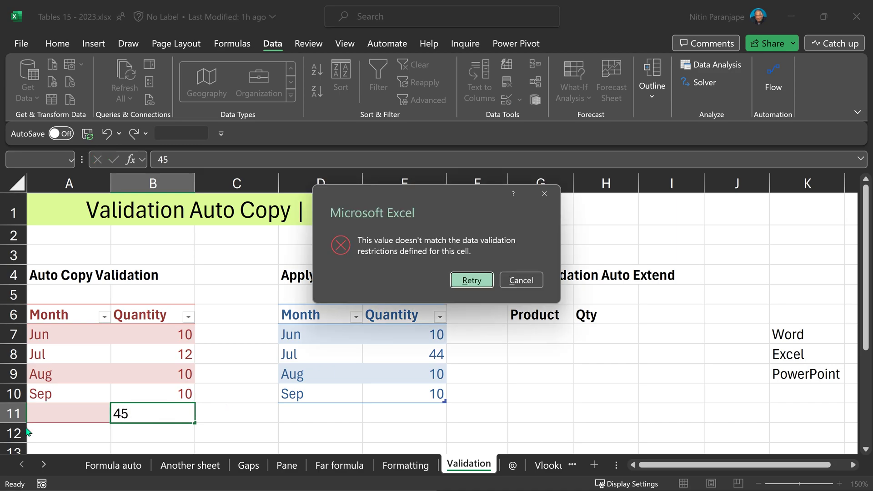
left_click(521, 280)
type("12")
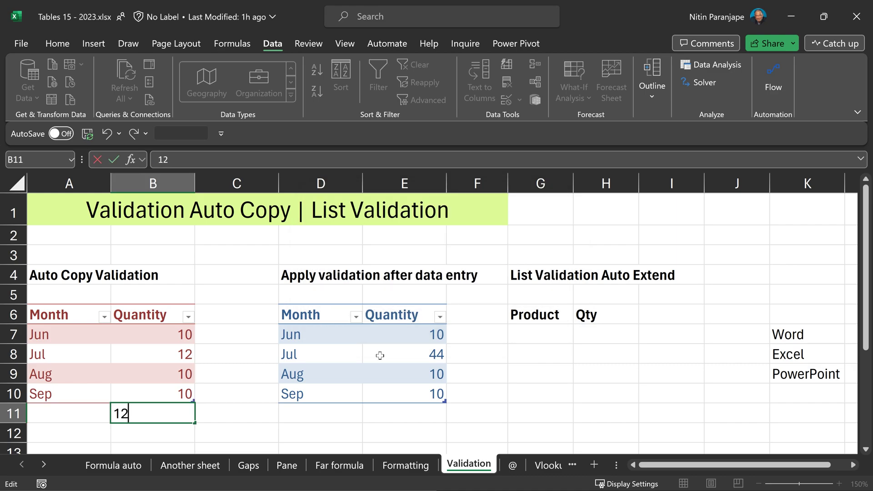
key("Return")
left_click_drag(432, 335, 425, 394)
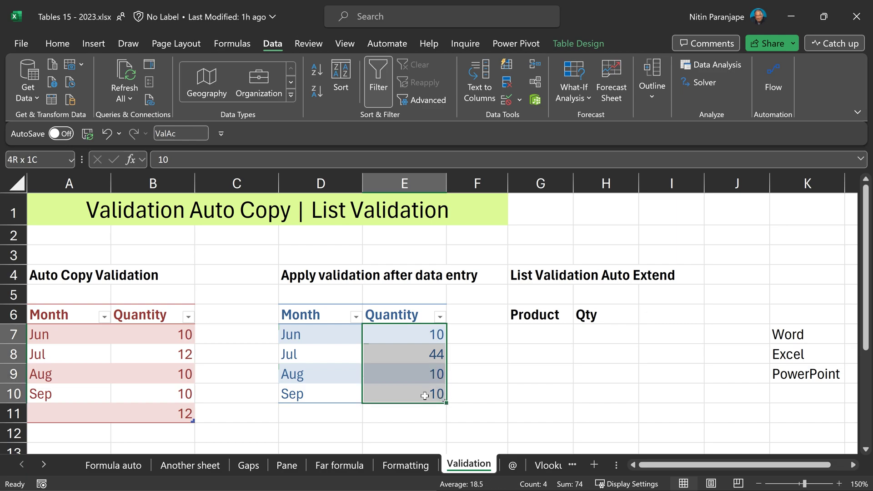
- Restrict Quantity cells E7:E10 to whole numbers between 10 and 30
left_click(506, 99)
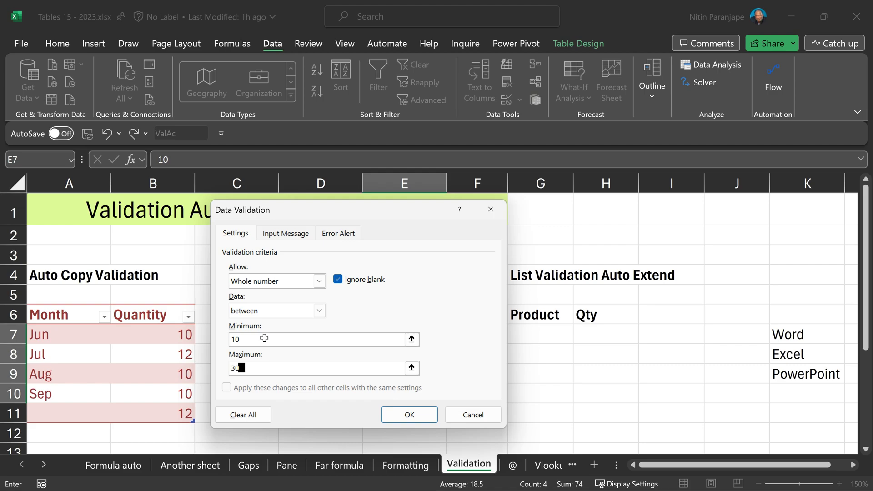
key("Return")
left_click(355, 370)
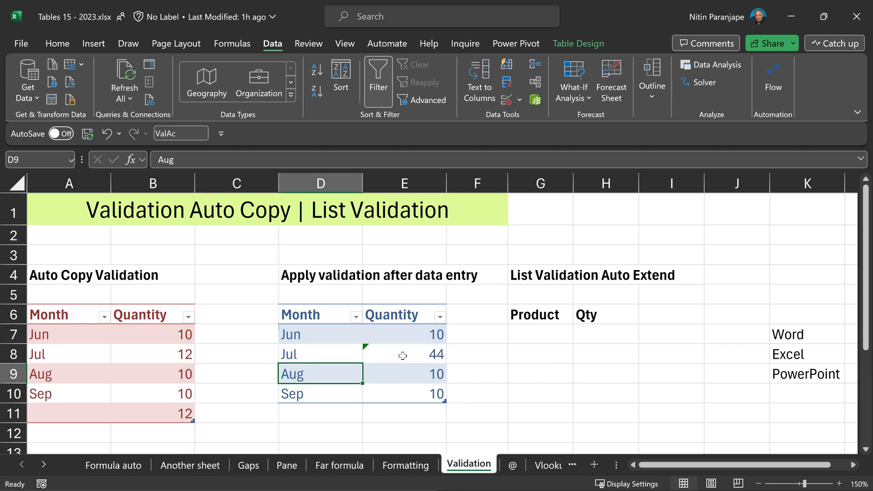
- Display the rule information explaining why 44 in E8 is flagged as invalid
left_click(402, 355)
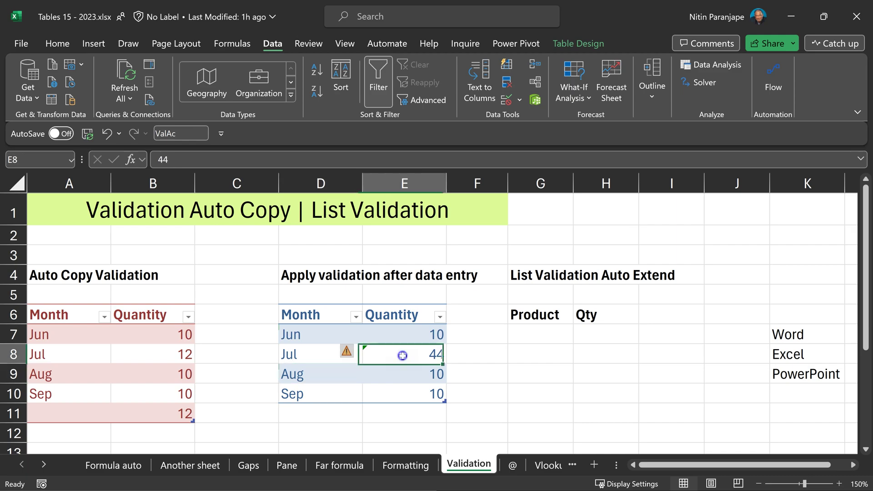
left_click(347, 354)
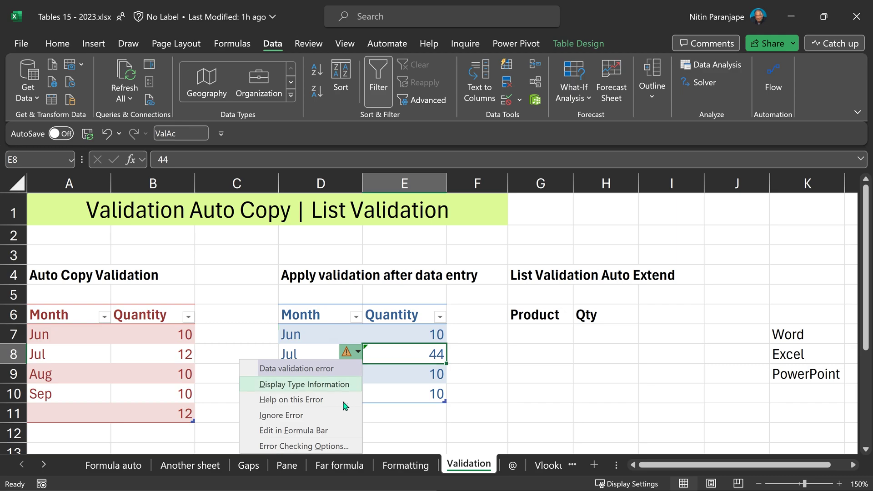
left_click(344, 390)
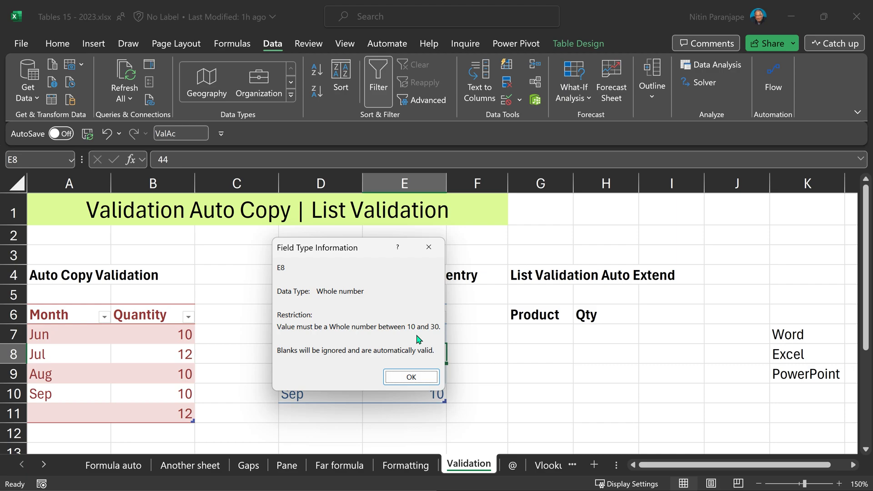
left_click(411, 377)
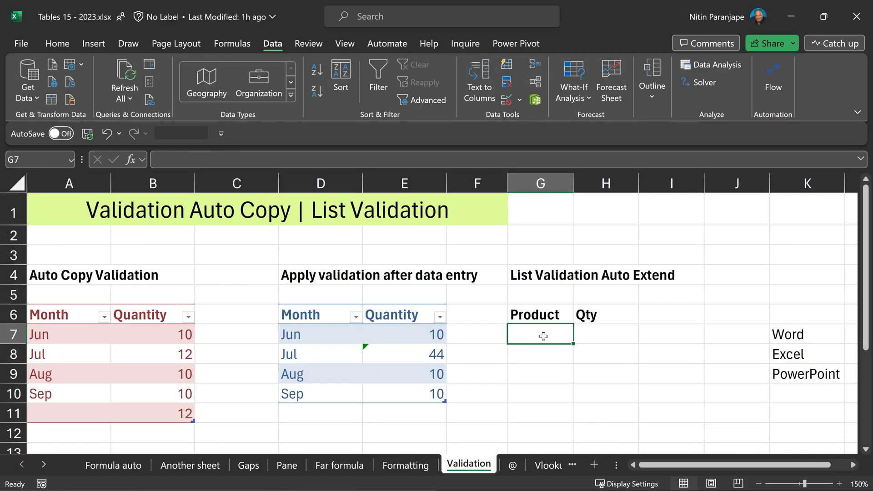
- Give Product cells G7:G10 a list dropdown sourced from =$K$7:$K$10
left_click_drag(543, 335, 529, 395)
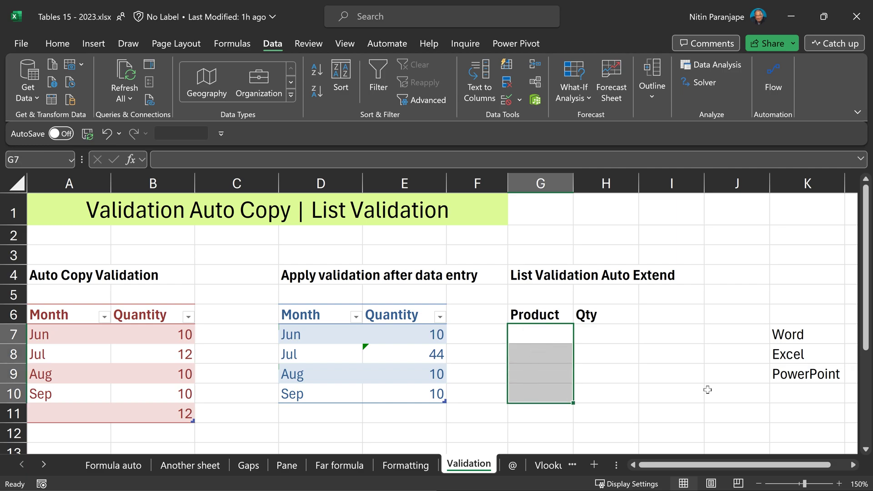
key("alt+a")
key("v")
key("v")
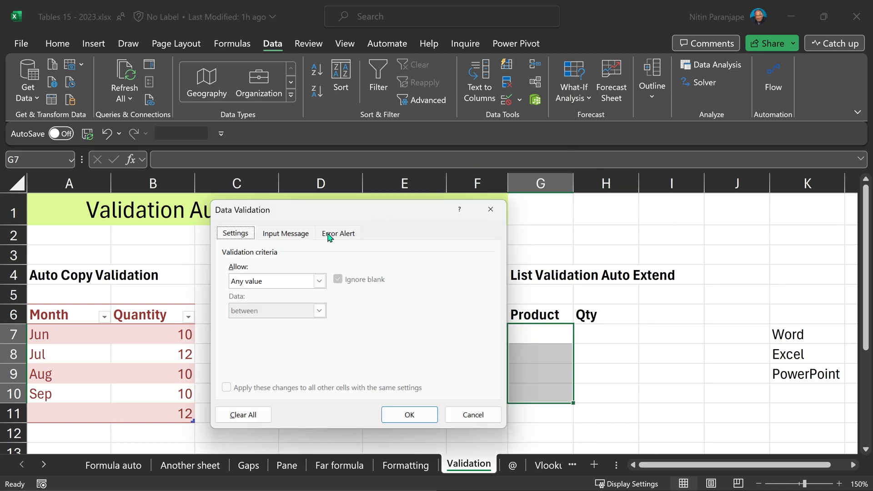
left_click(277, 281)
left_click(256, 318)
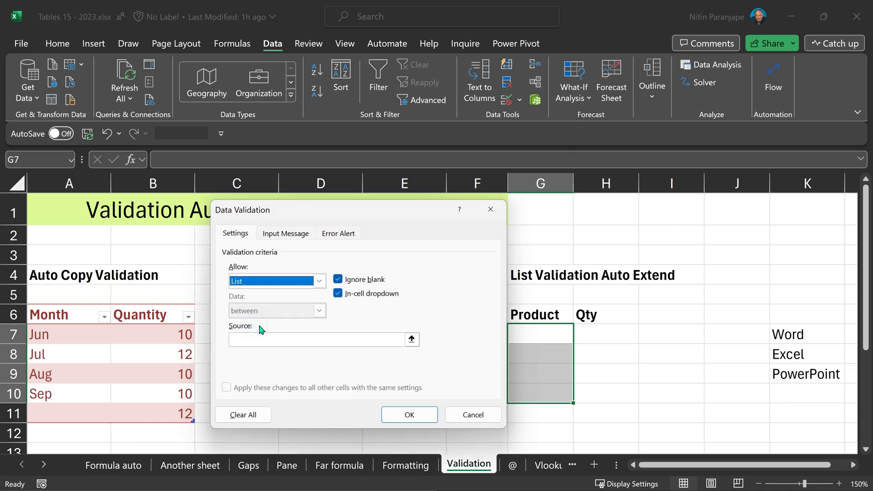
left_click(248, 339)
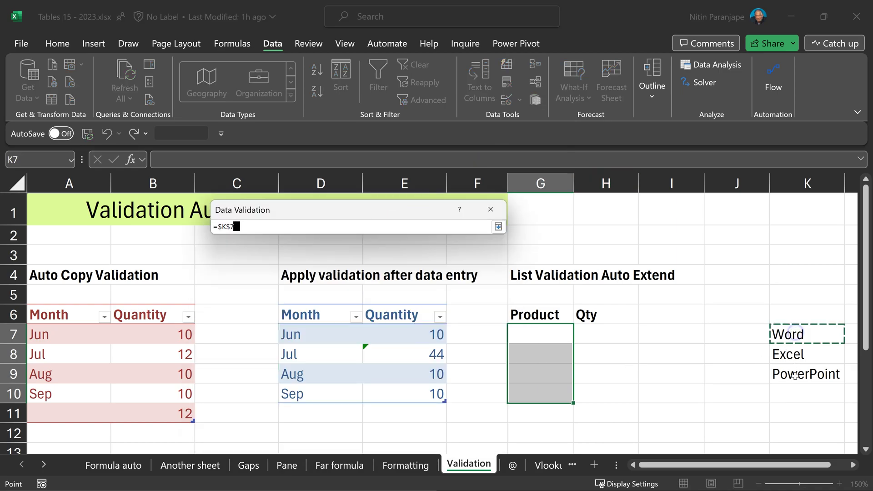
left_click_drag(796, 334, 794, 376)
key("Return")
left_click(579, 337)
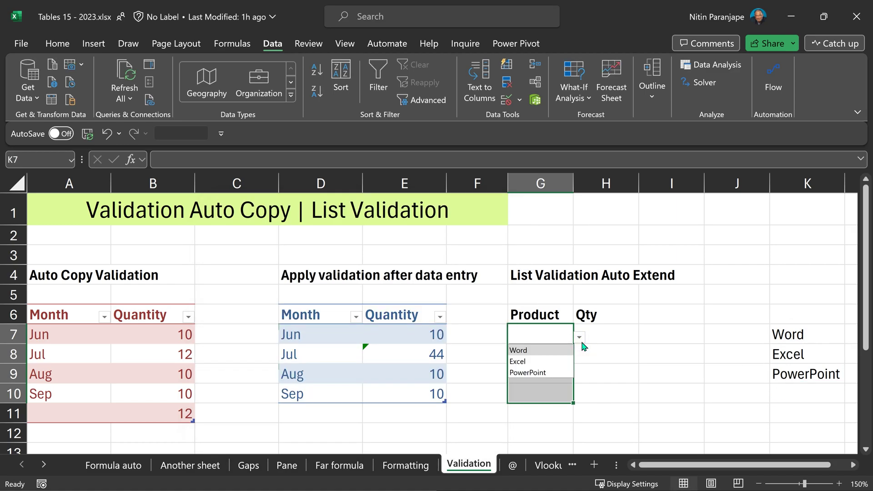
- Add Outlook in K10 and check the choices in G7's dropdown
left_click(803, 395)
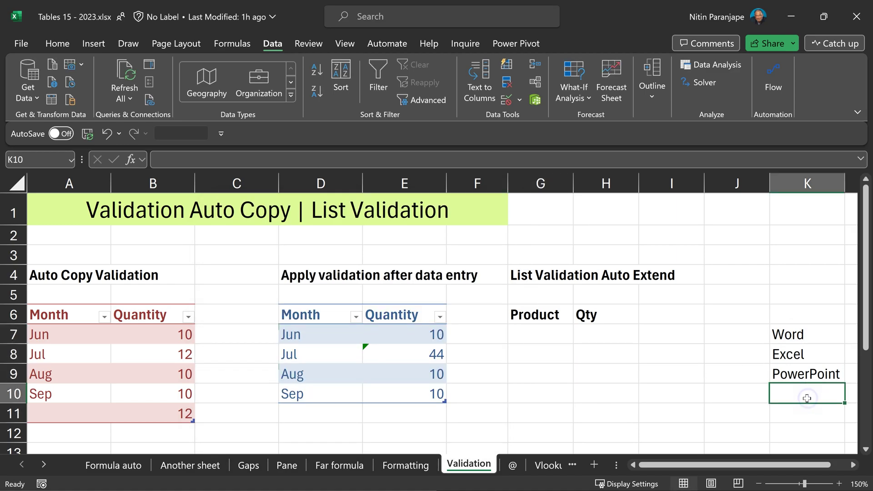
type("Outlook")
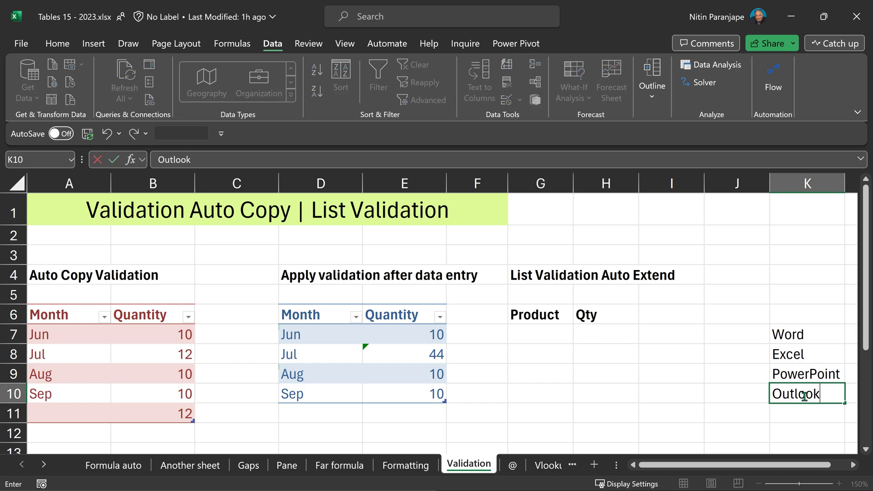
key("Return")
left_click(568, 336)
left_click(579, 337)
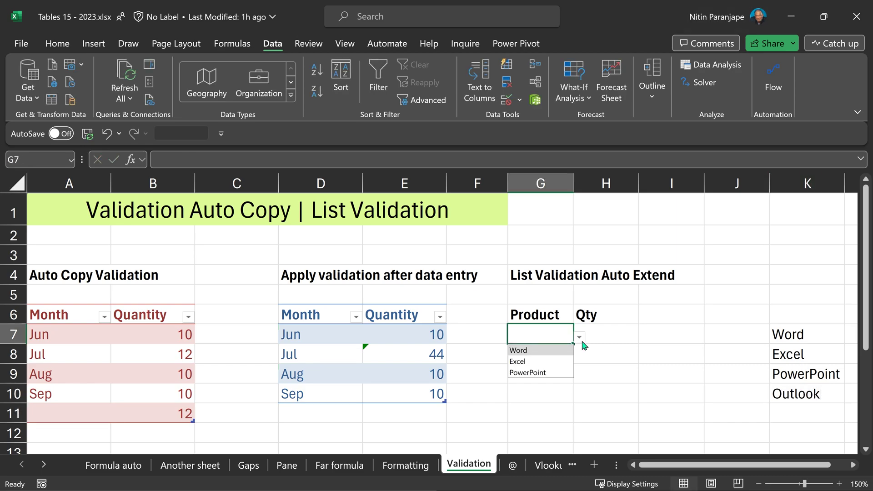
- Convert the column K product names into a table
left_click_drag(800, 334, 801, 369)
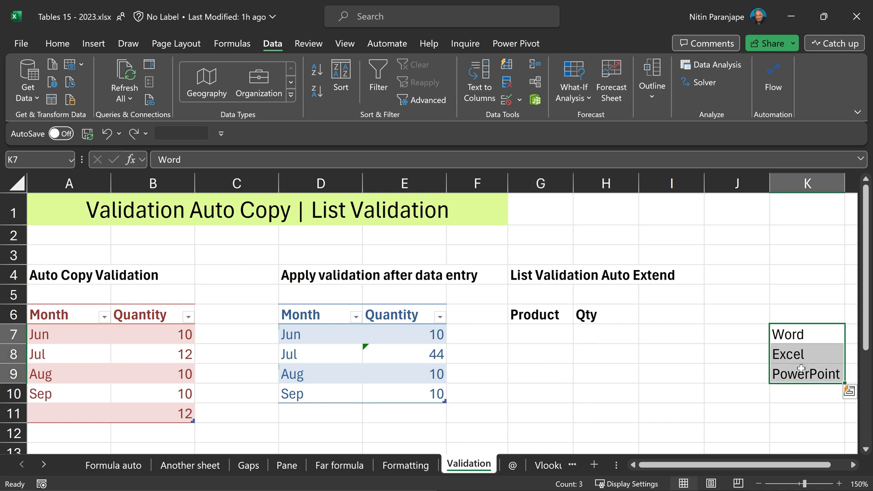
key("ctrl+t")
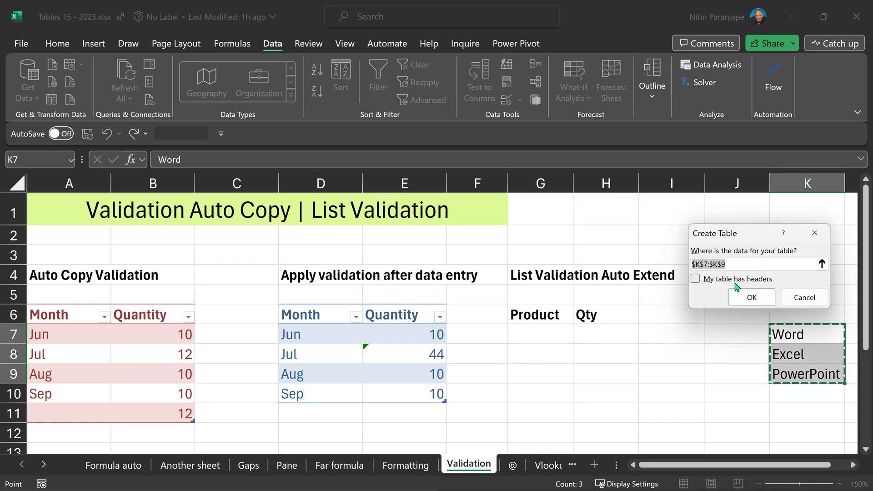
left_click(752, 297)
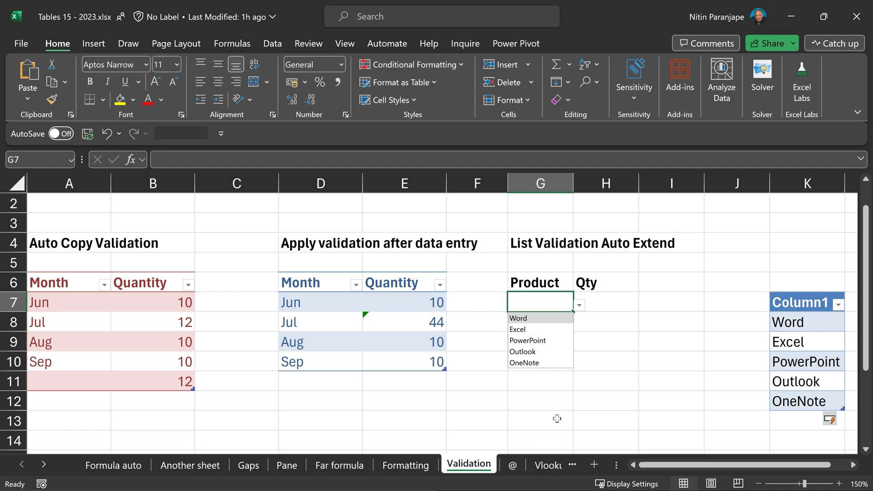
- Convert the Product and Qty range G6:H10 into a table with headers
left_click_drag(542, 282, 581, 352)
key("ctrl+t")
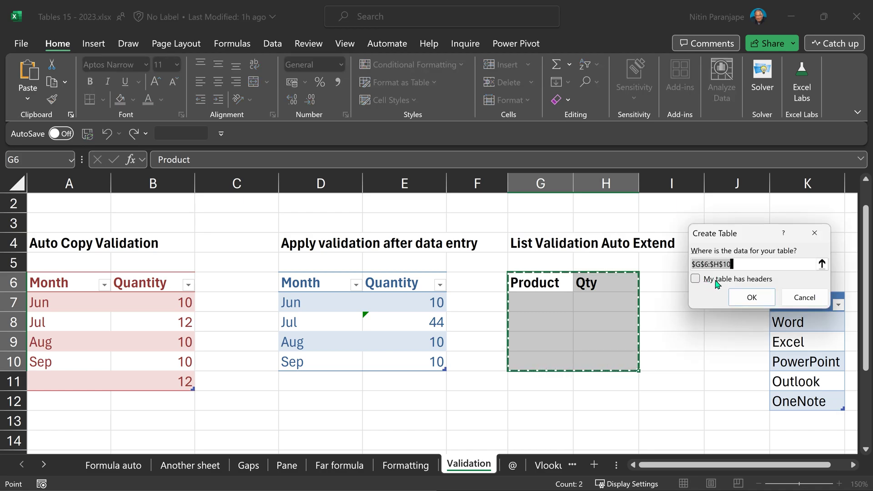
left_click(715, 281)
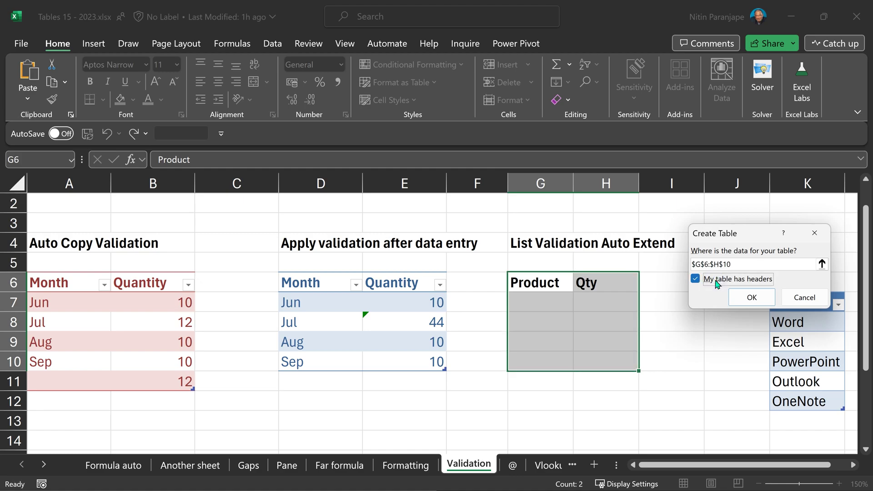
left_click(752, 298)
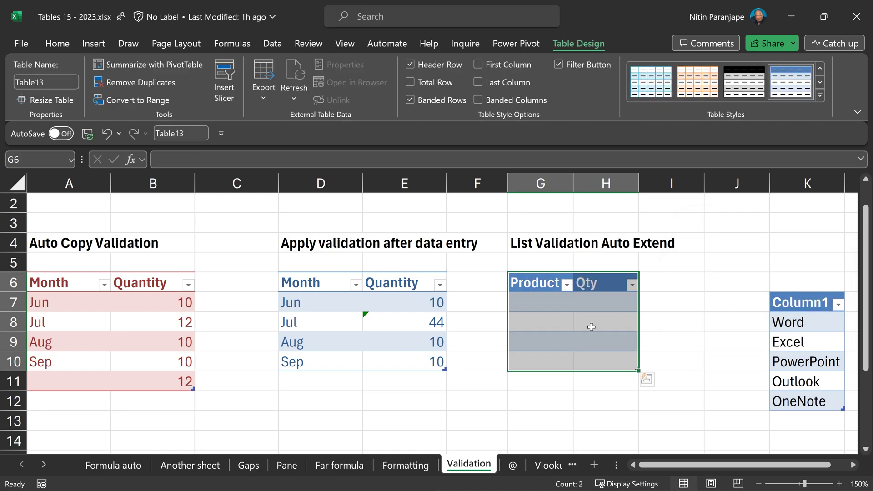
- Extend the table into row 11 and check the new row keeps the product dropdown
left_click(535, 337)
left_click(547, 387)
key("alt+Down")
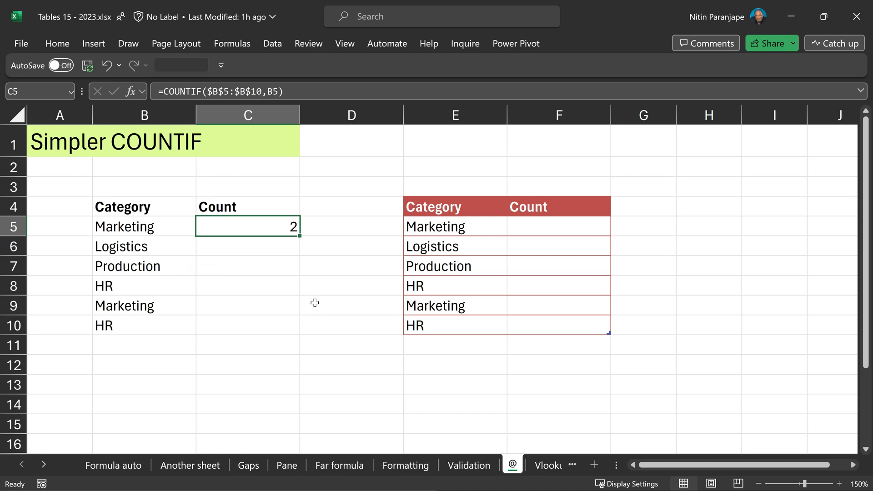
- Widen the old C5 COUNTIF range so it ends at row 11 instead of row 10
key("F2")
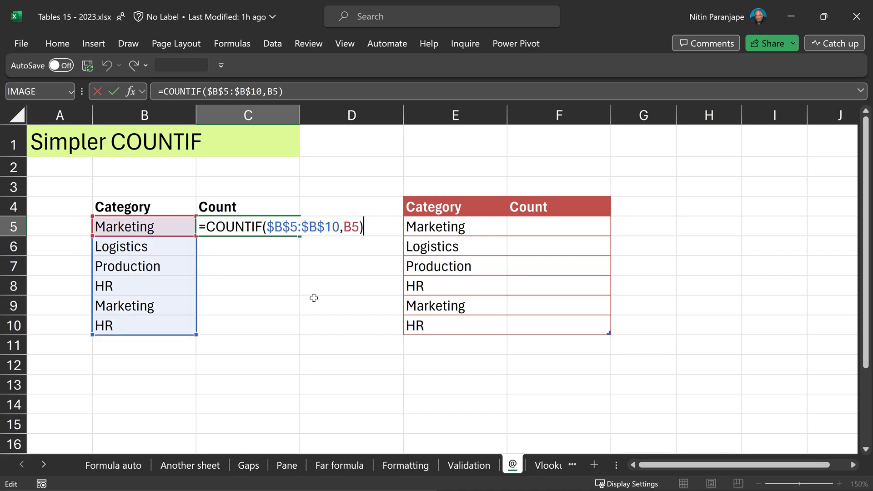
left_click(337, 236)
key("Left")
key("Left")
key("Left")
key("Left")
key("Left")
key("Left")
key("Left")
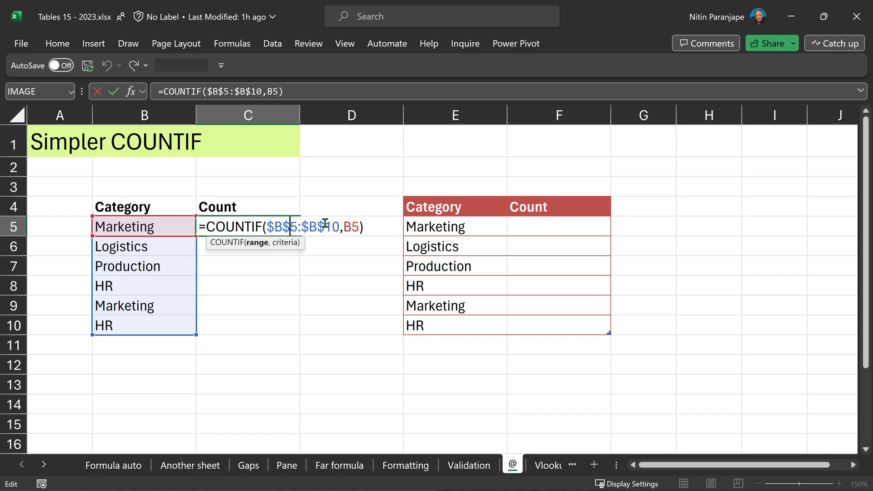
left_click(191, 347)
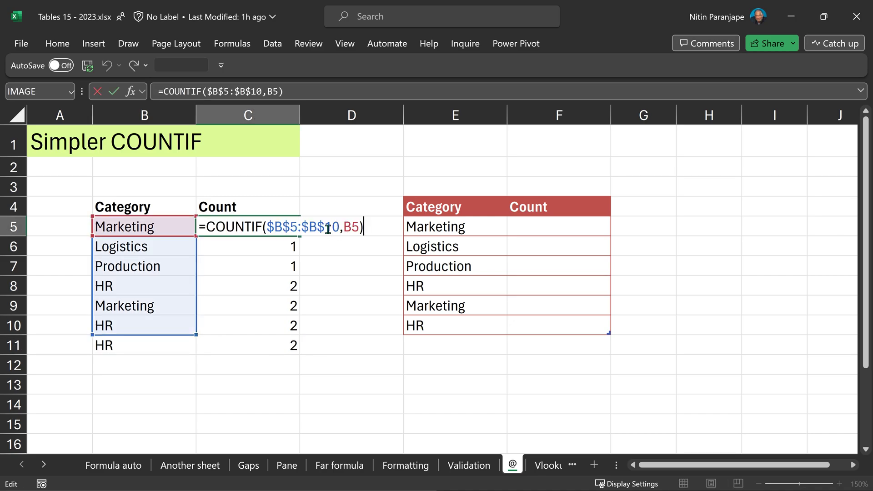
left_click(335, 228)
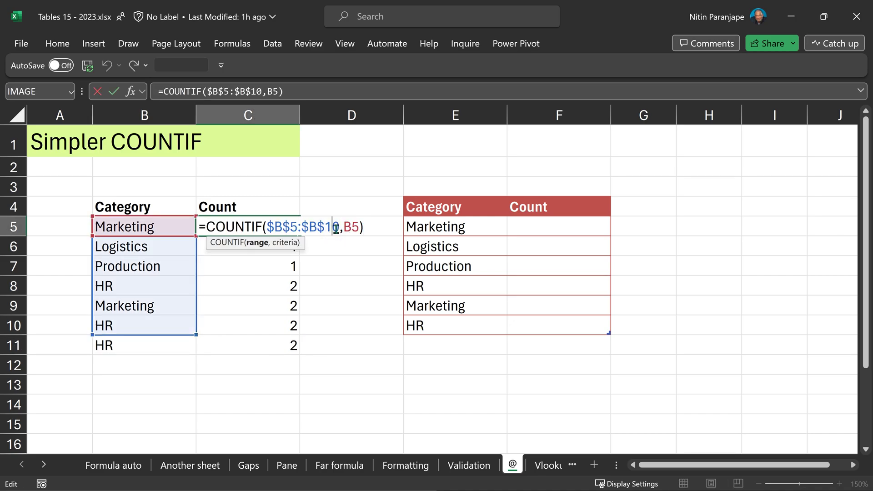
key("Right")
key("BackSpace")
type("1")
key("Return")
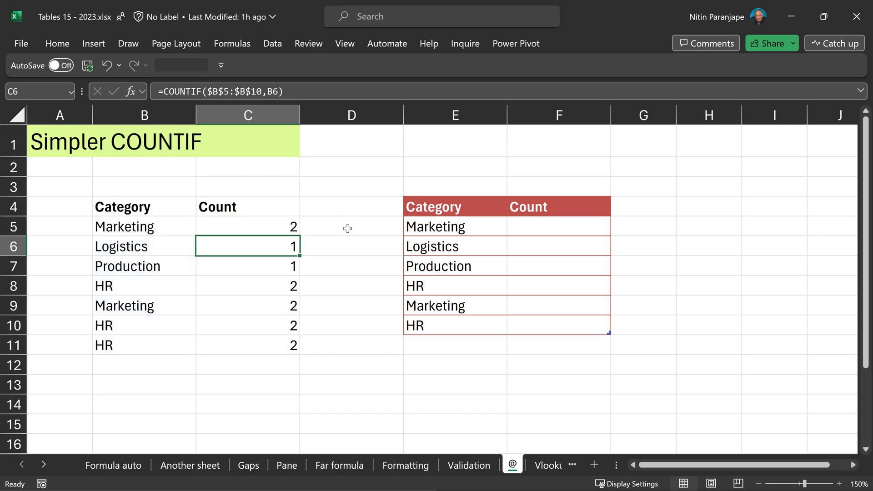
left_click(356, 404)
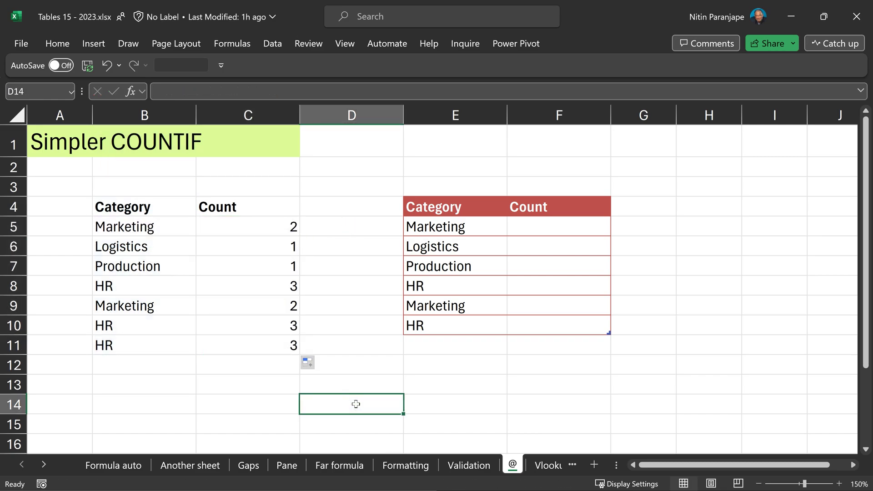
left_click(559, 226)
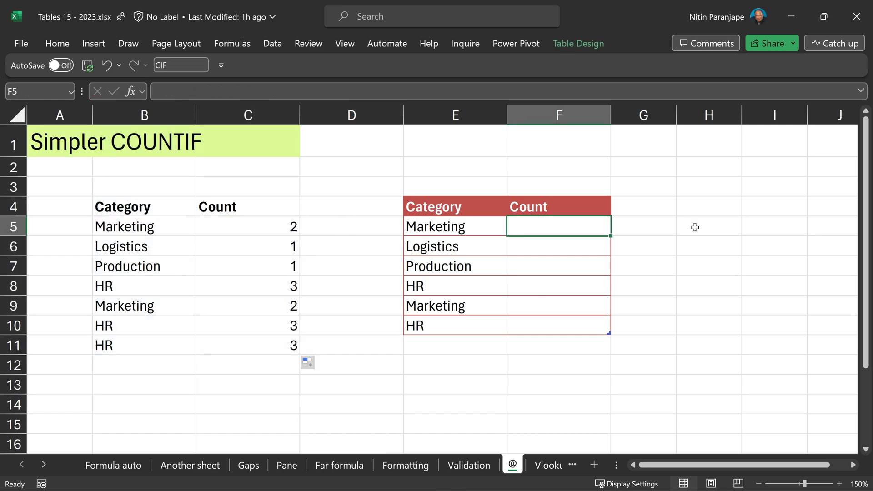
type("=countif(")
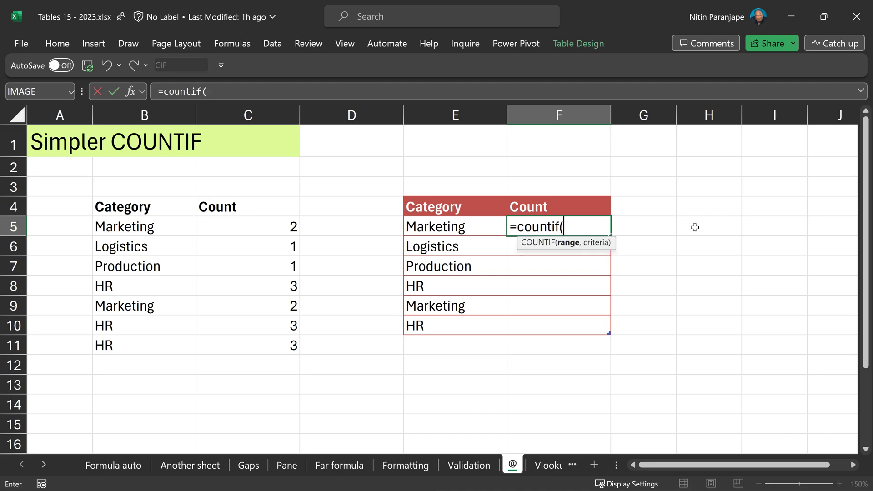
type("[")
key("Down")
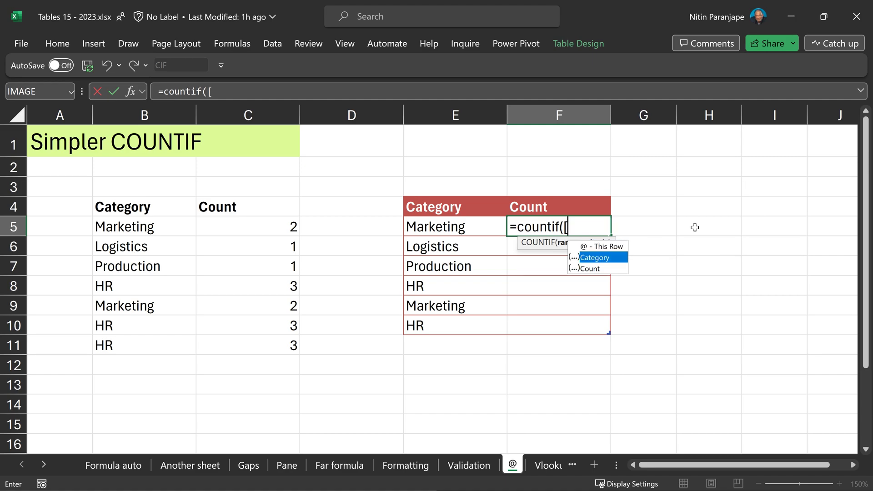
key("Tab")
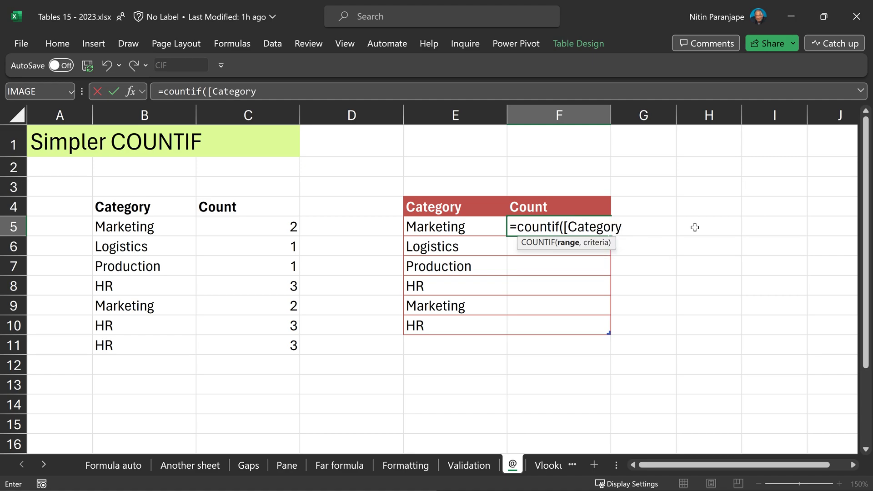
type("]")
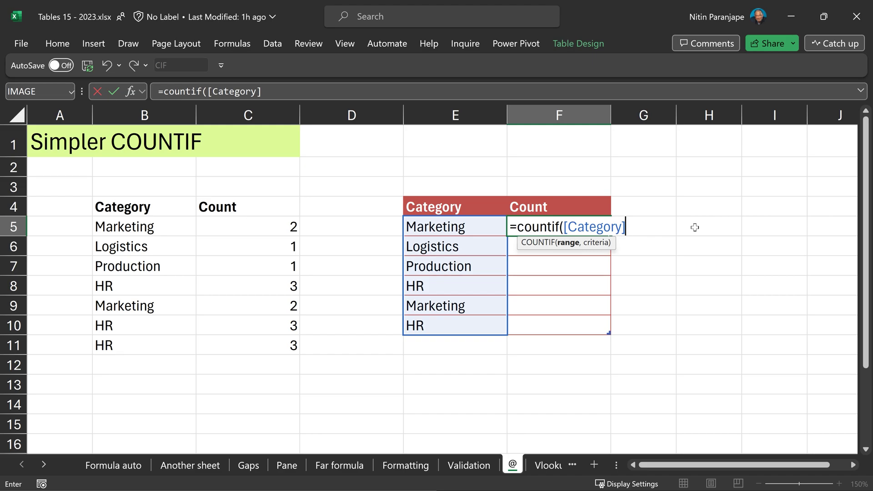
type(",[")
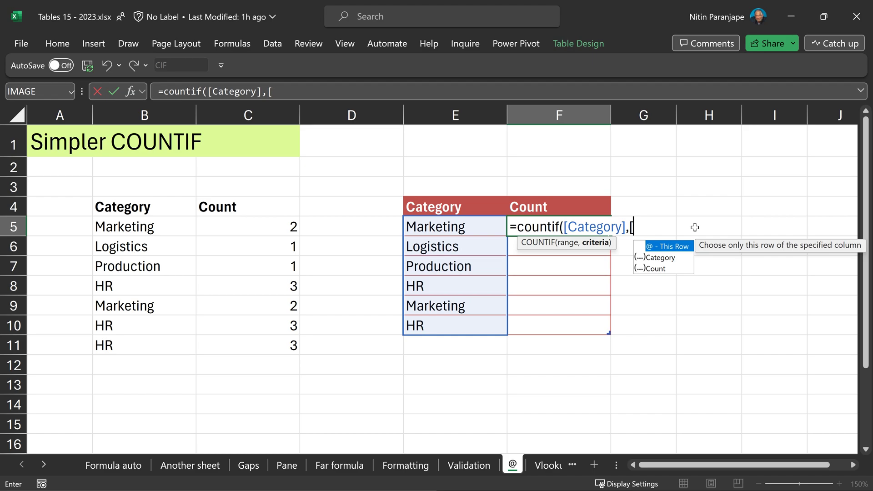
type("@")
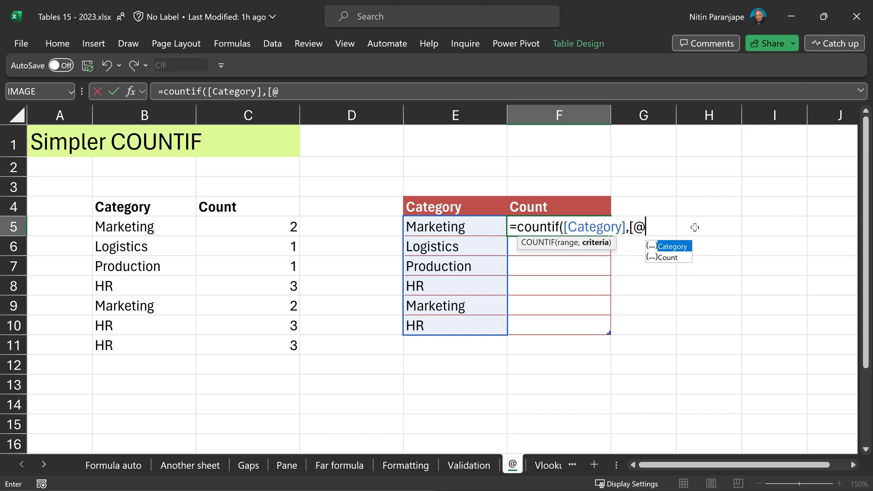
key("Tab")
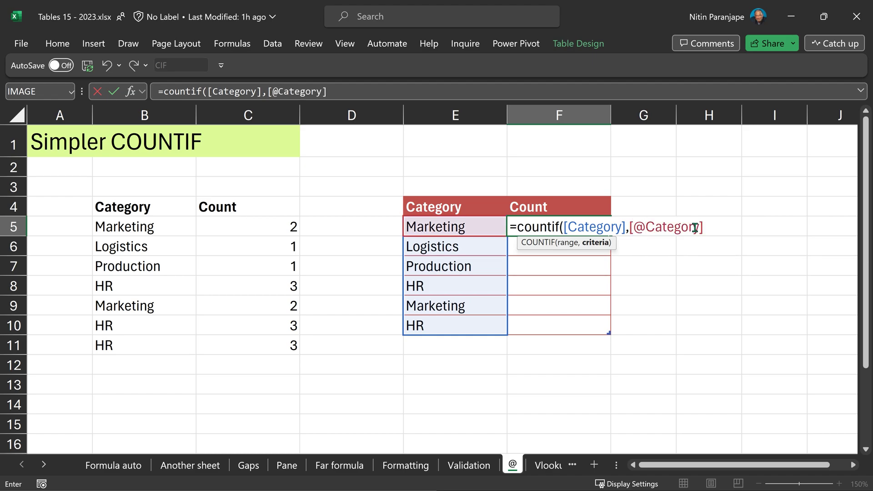
type(")")
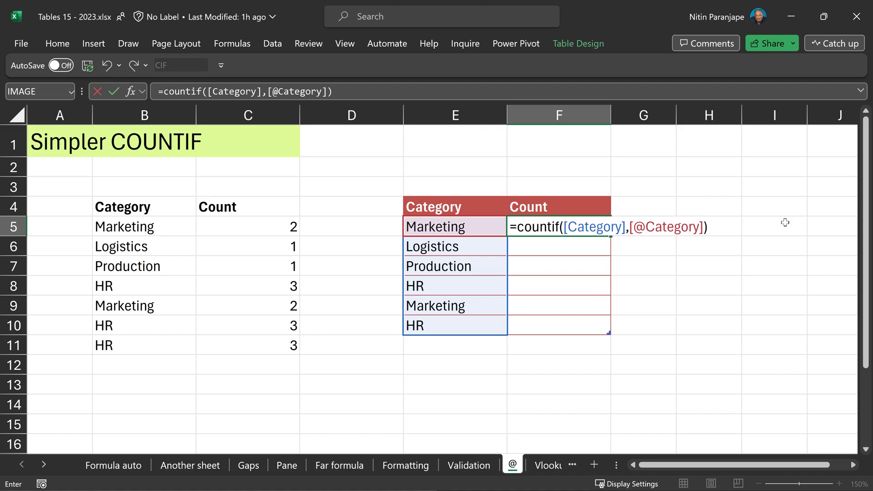
key("Return")
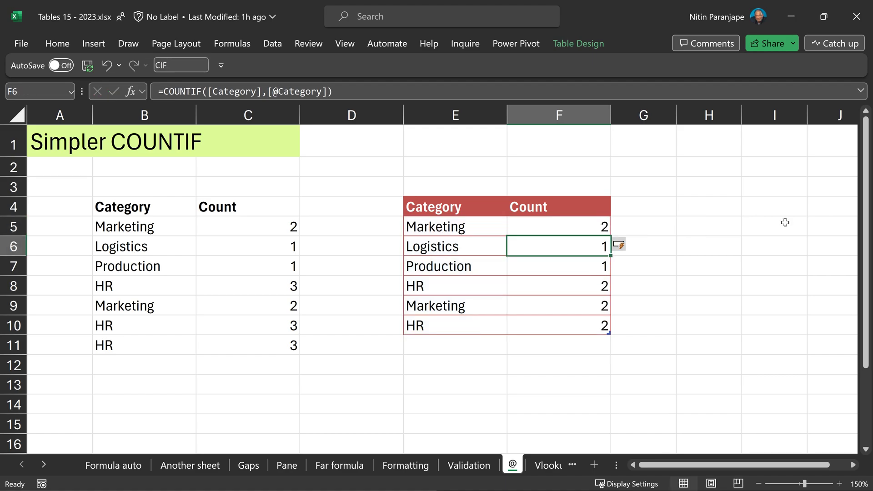
- Add HR and Marketing as new rows below the Category table
key("Left")
key("ctrl+Down")
key("Down")
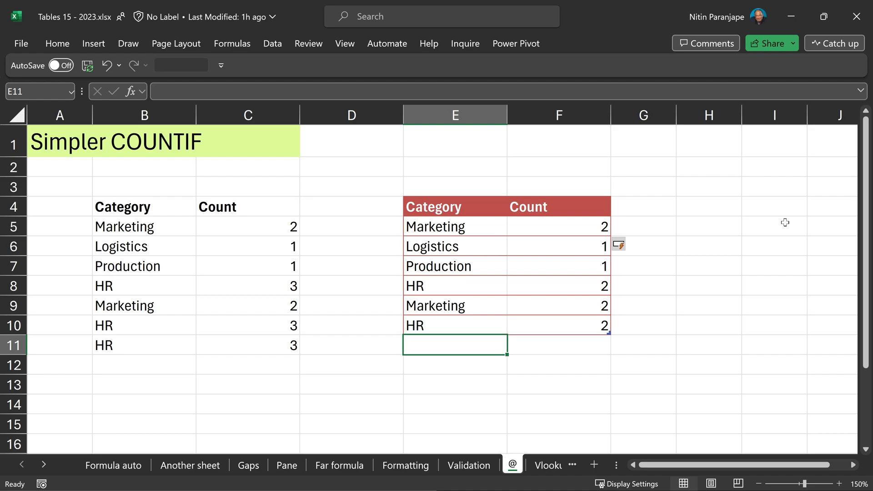
type("HR")
key("Return")
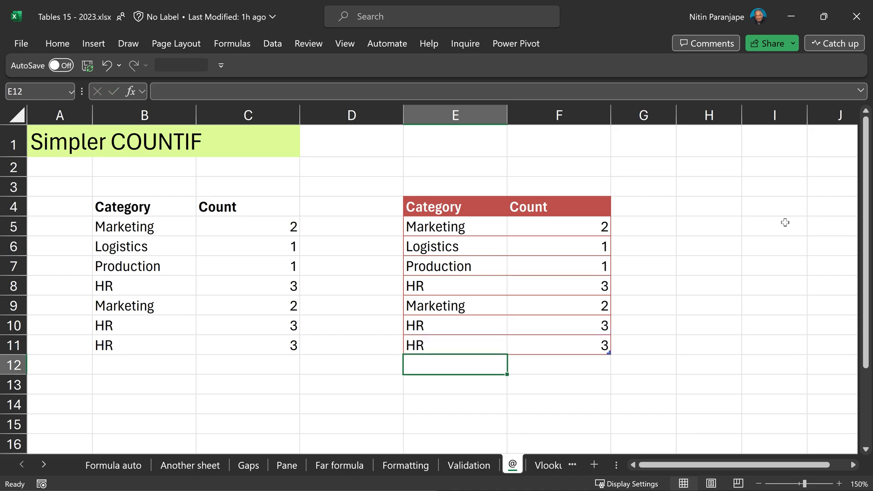
type("Maa")
key("BackSpace")
type("r")
key("Tab")
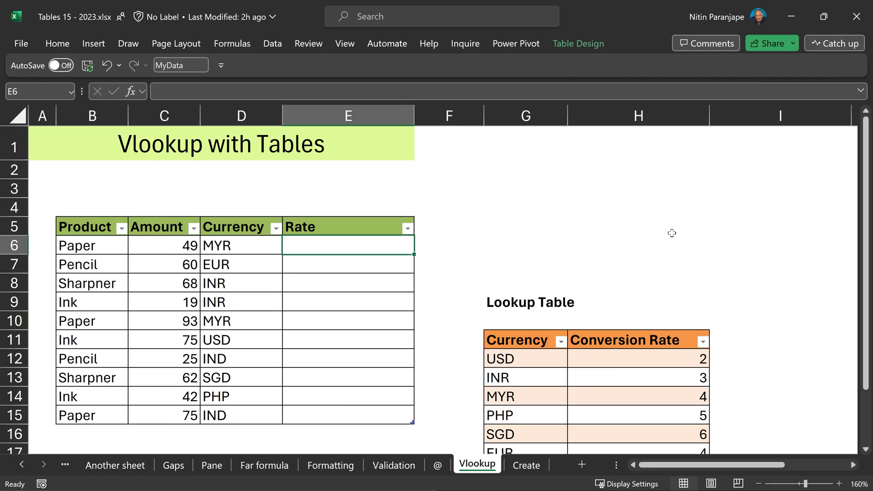
left_click(288, 268)
left_click(655, 395)
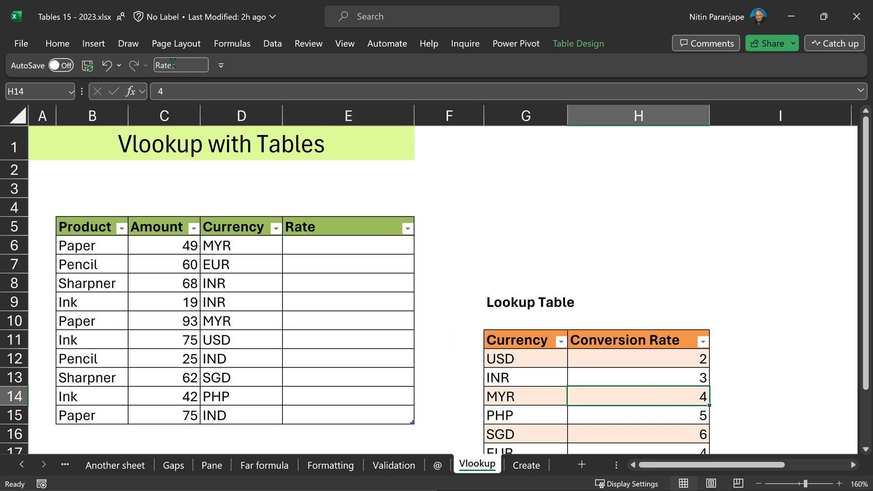
left_click(348, 246)
type("=vl")
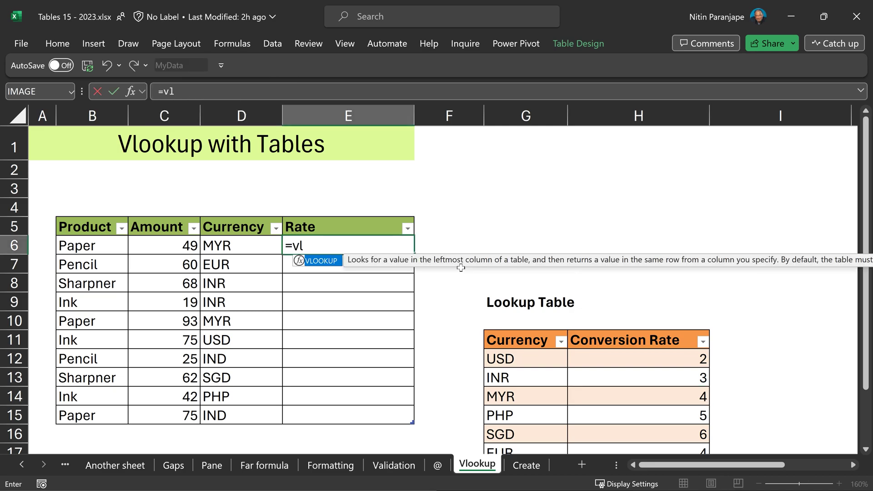
key("Tab")
key("Left")
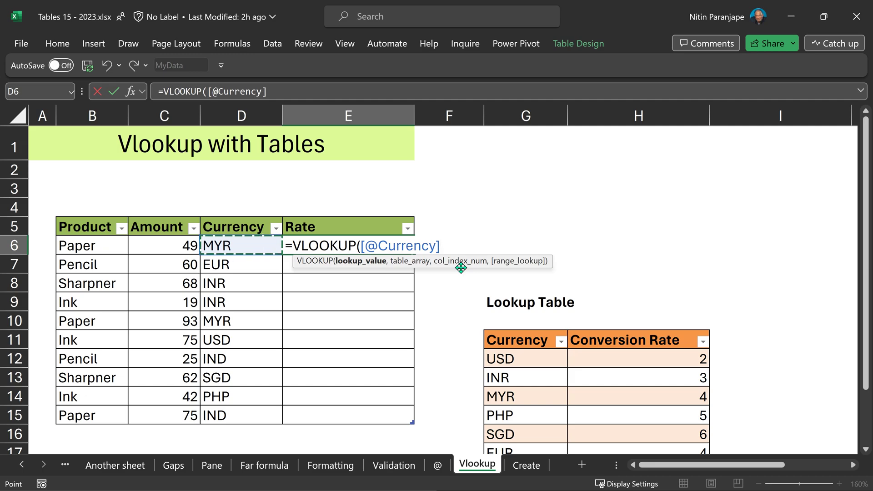
type(",")
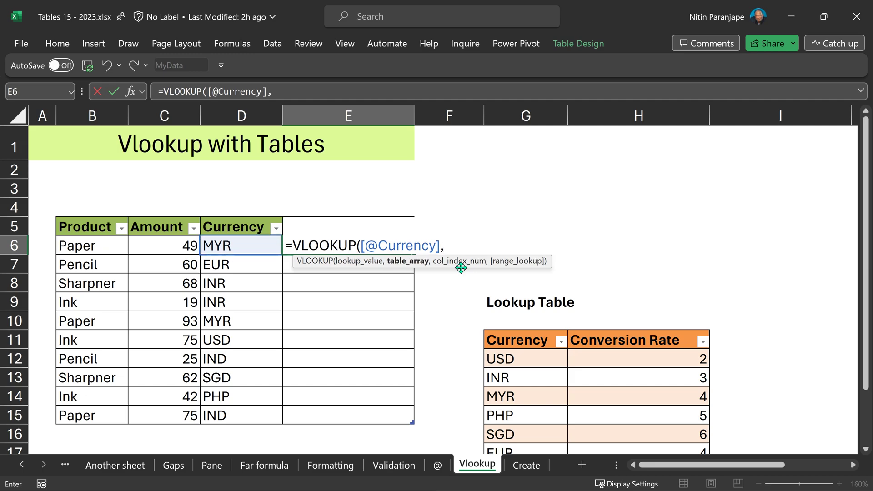
type("Rates")
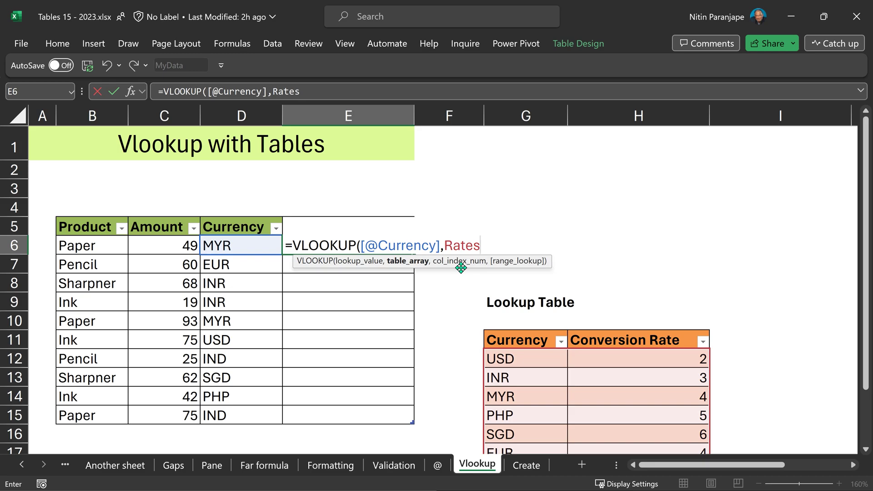
type(",")
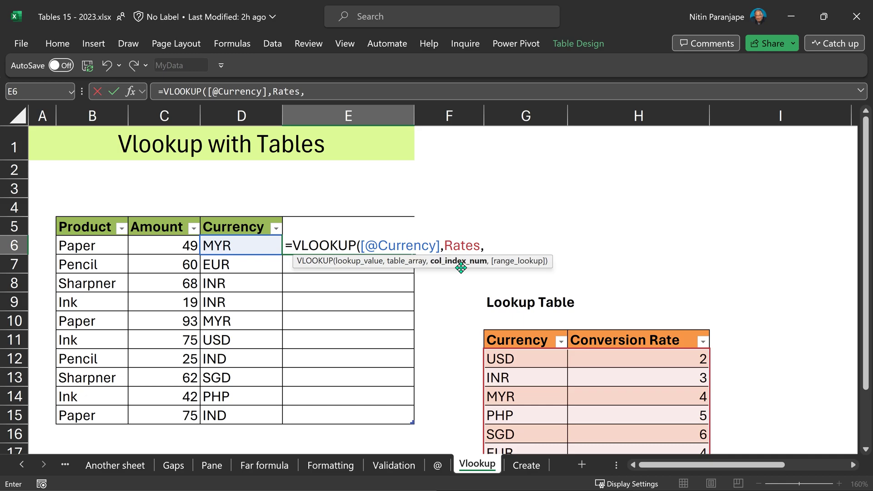
type("2,")
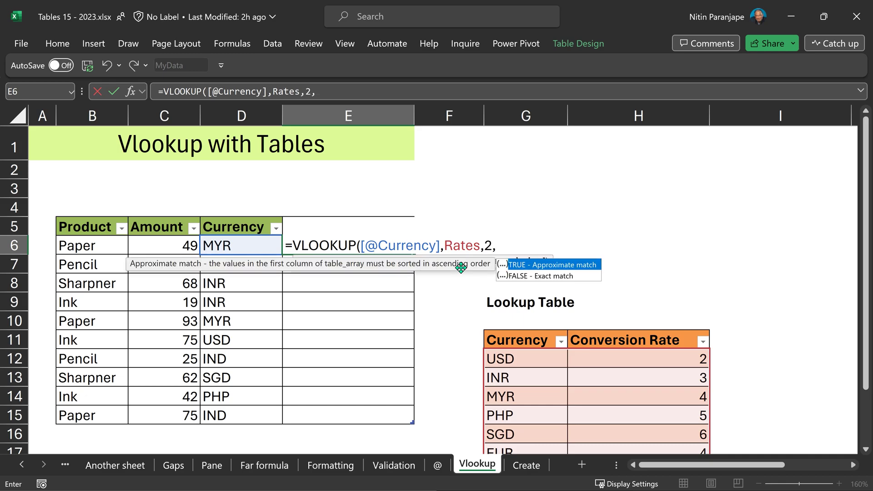
type("0")
key("Return")
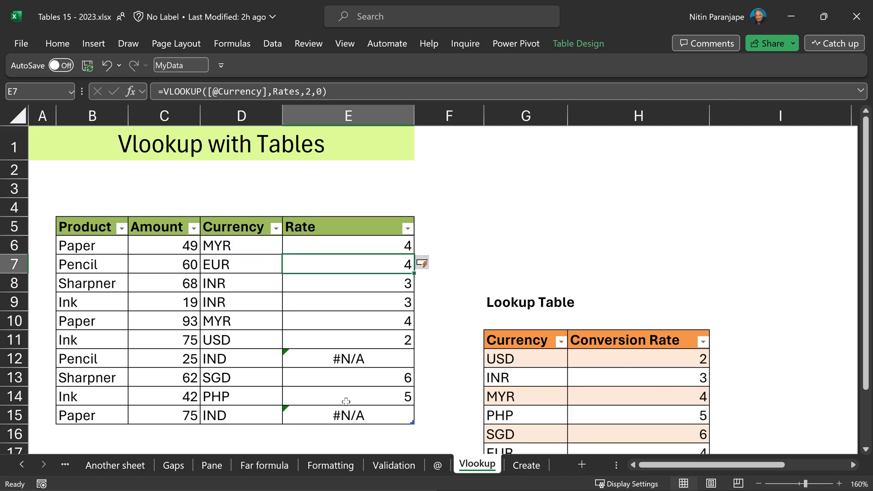
- Add currency IND with rate 688 below the Rates table, then go to Avoid duplicates
scroll(530, 382, "down", 1)
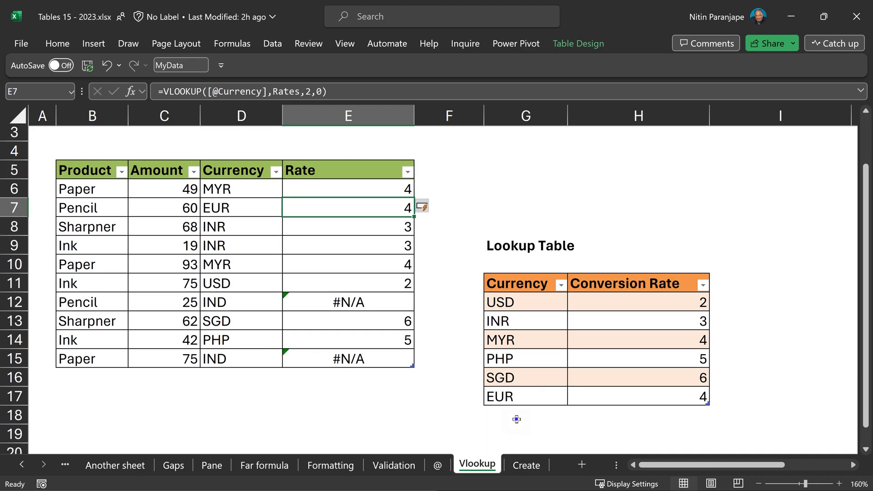
left_click(526, 417)
type("IND")
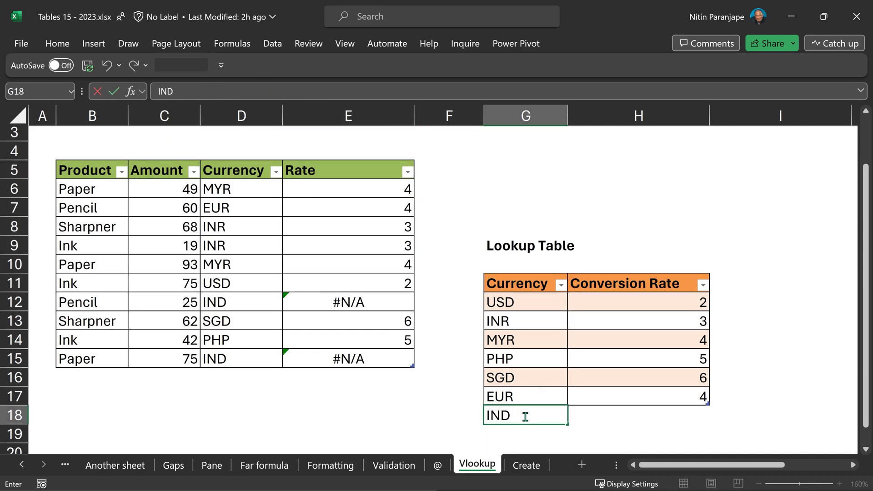
key("Tab")
type("688")
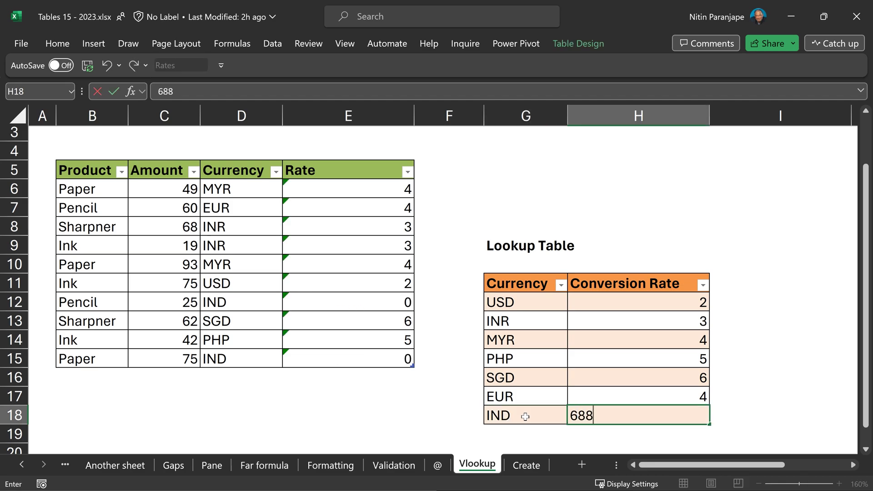
key("Return")
key("alt+Page_Down")
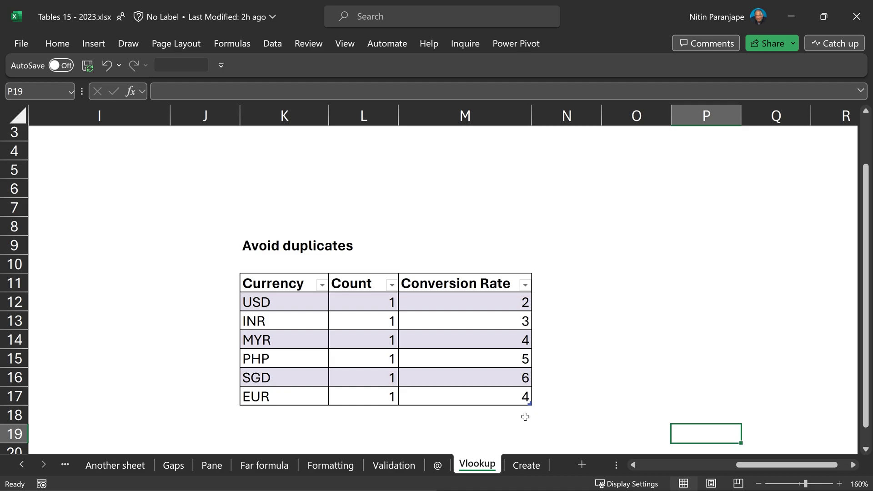
- Enter USD in the empty row below Avoid duplicates so its Count becomes 2
key("Left")
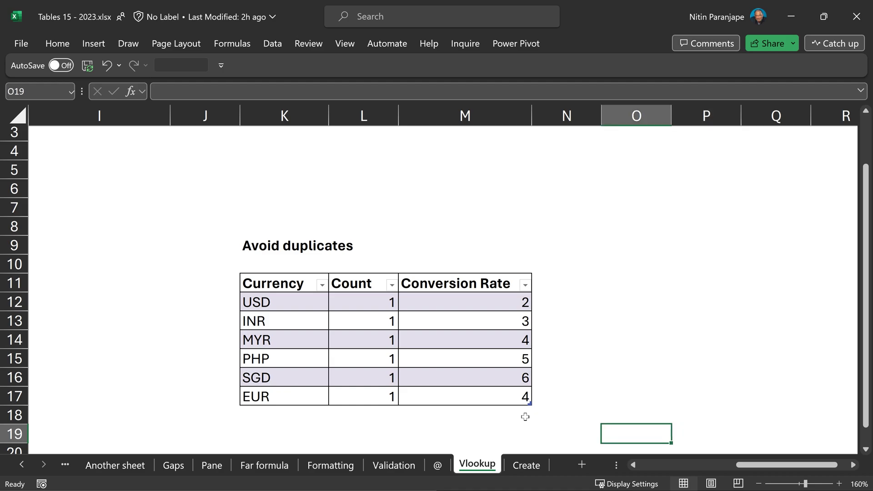
key("Left")
key("Left")
key("Left")
key("Left")
key("Up")
key("Up")
key("Right")
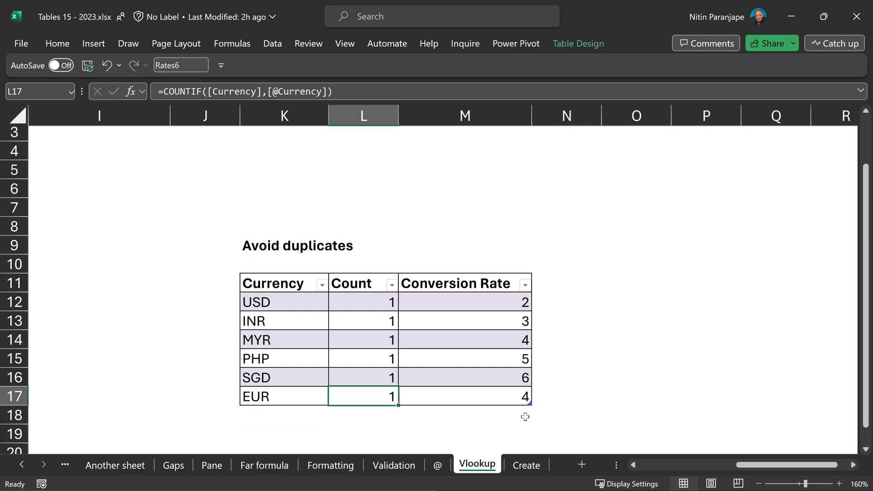
key("Down")
key("Left")
scroll(470, 251, "down", 4)
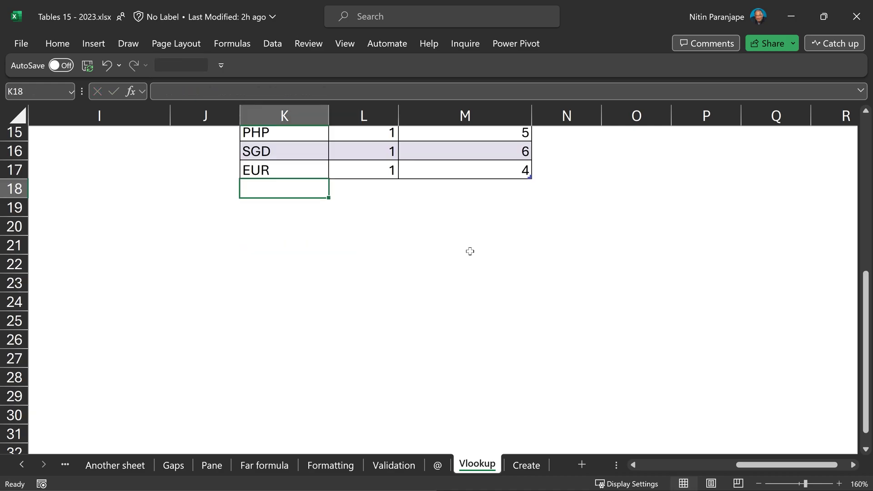
type("USD")
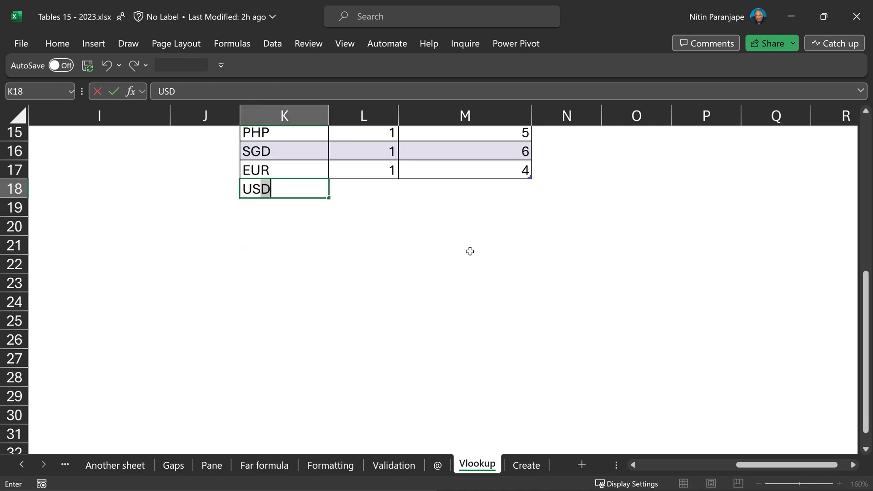
key("Tab")
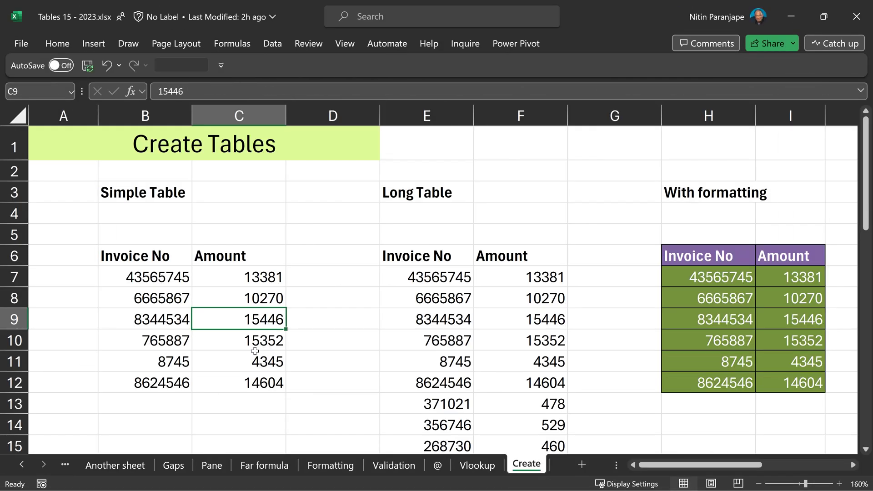
- Convert the Simple Table data into an Excel table
left_click(149, 256)
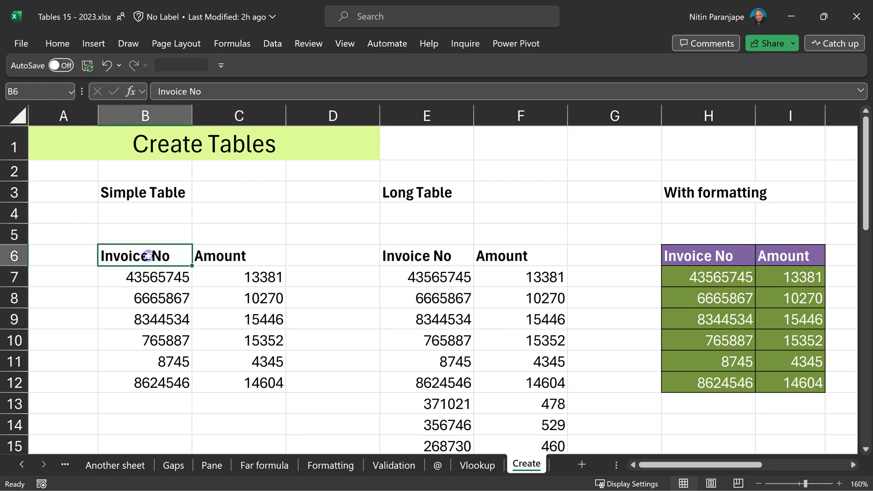
key("ctrl+t")
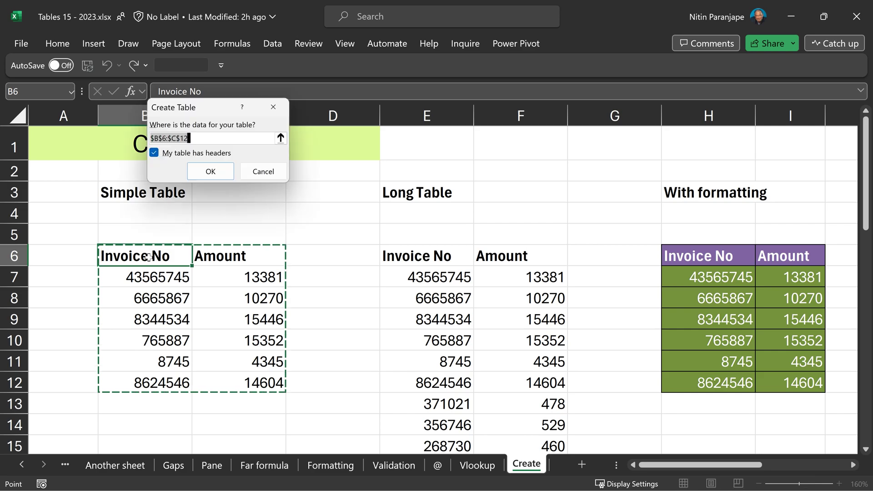
left_click(210, 172)
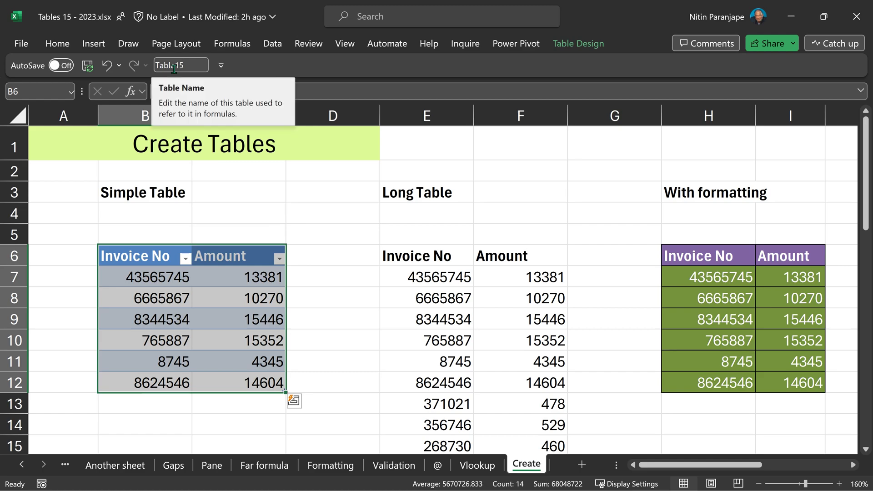
- Convert the Long Table's Invoice No and Amount list E6:F29 into a table and scroll through it
left_click(412, 262)
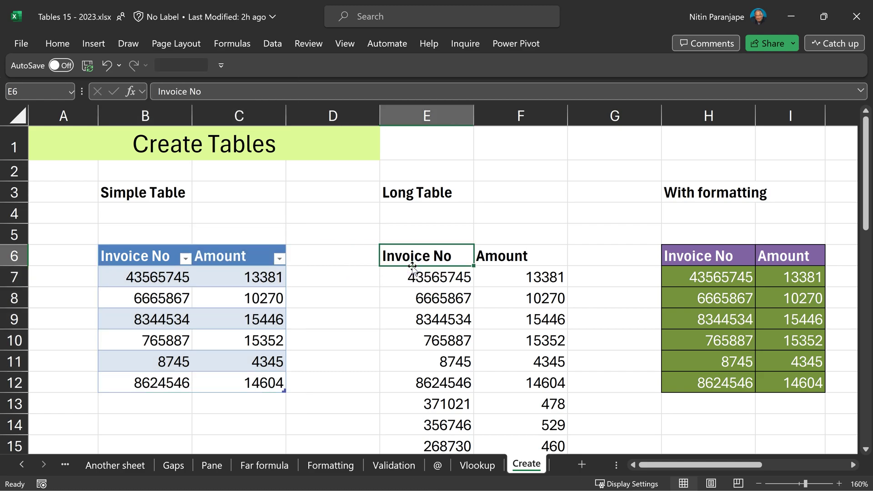
key("ctrl+t")
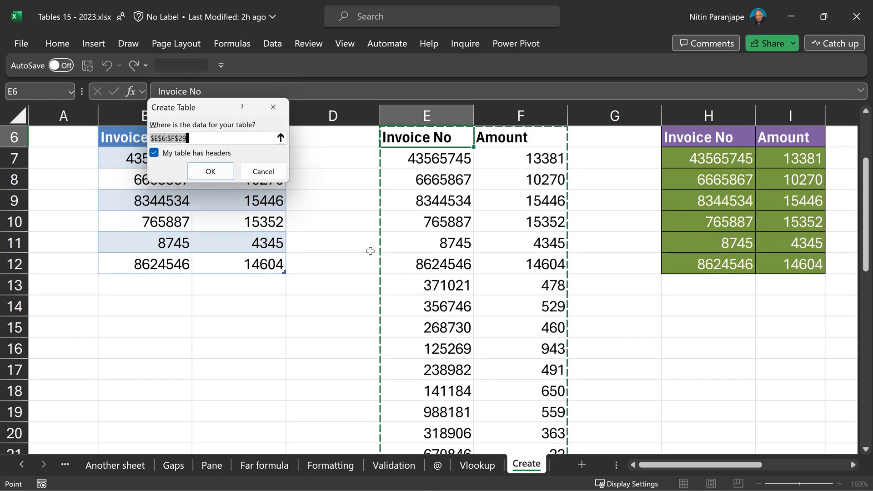
left_click(211, 174)
scroll(456, 292, "down", 6)
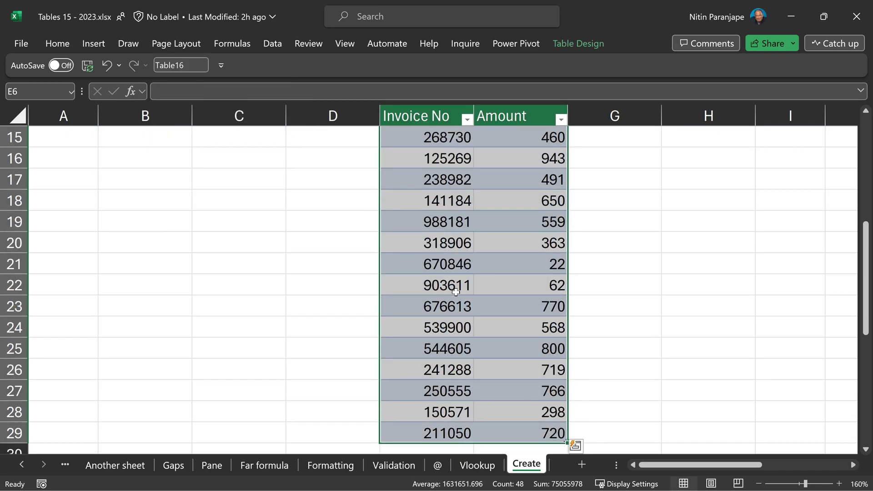
scroll(456, 293, "down", 4)
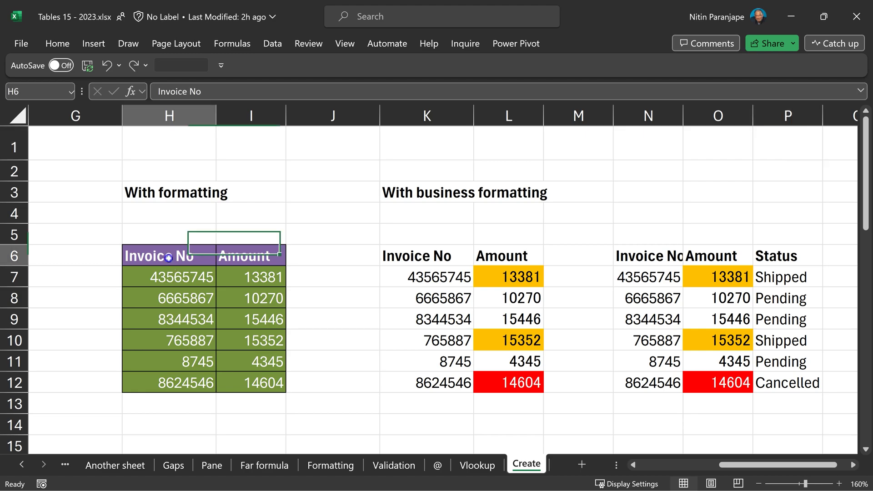
- Convert the purple-and-green invoice block H6:I12 into a table
left_click_drag(169, 257, 225, 374)
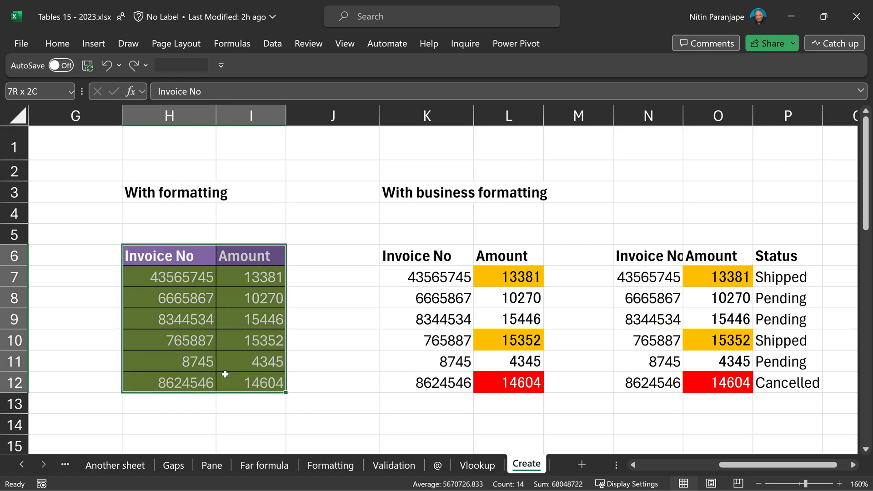
key("ctrl+t")
key("Return")
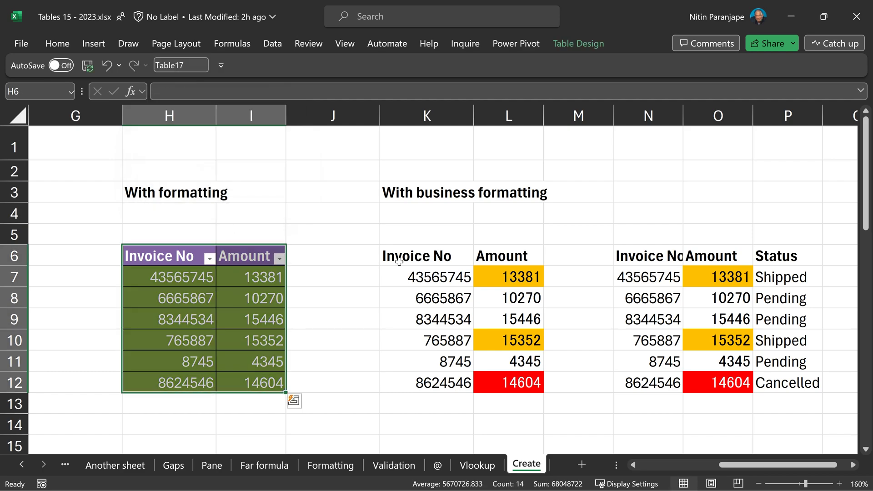
- Apply a Table Design style with Apply and Clear Formatting to remove the manual colours
left_click(600, 46)
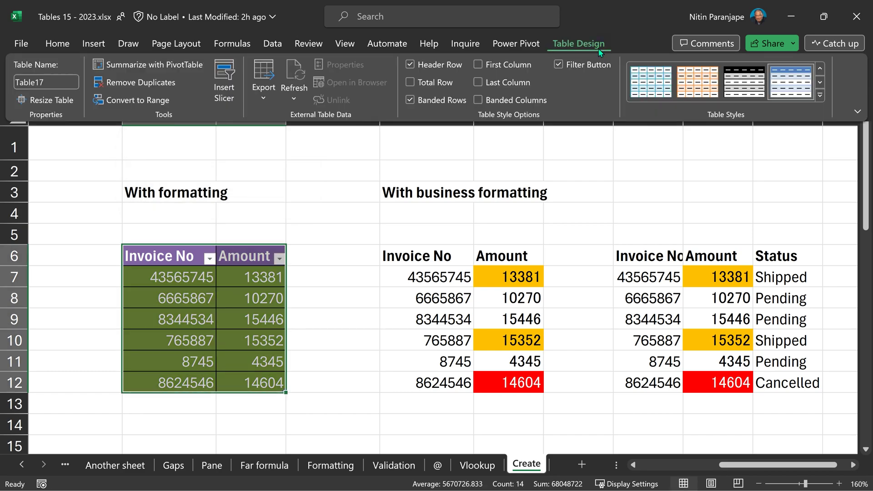
right_click(690, 85)
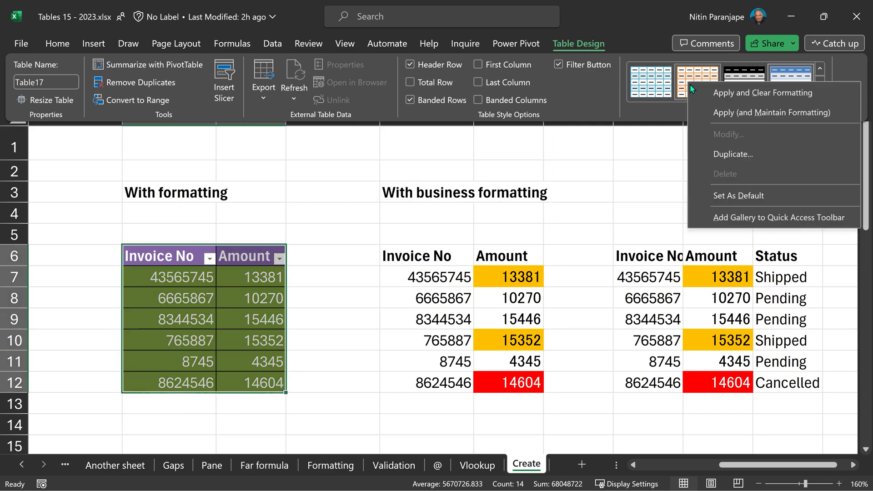
left_click(715, 94)
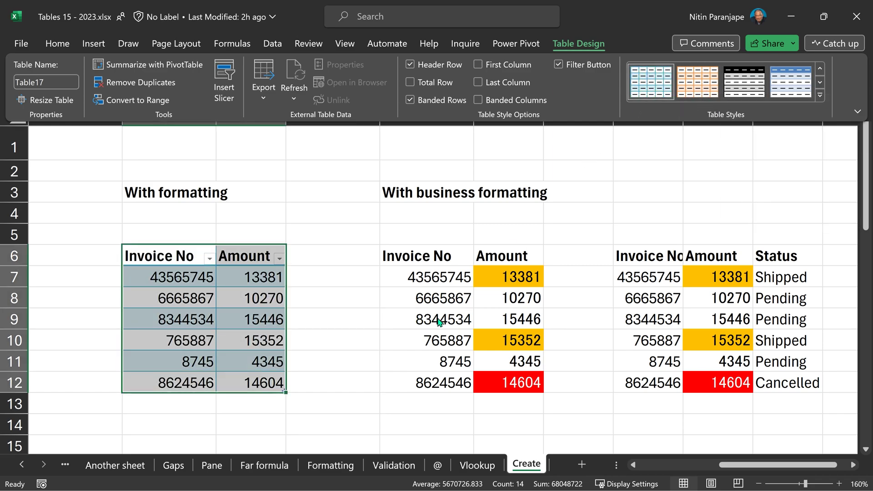
- Inspect the business-formatted block K6:L12 and its highlighted 13381 amount in L7
key("Escape")
left_click_drag(447, 257, 496, 384)
left_click(507, 282)
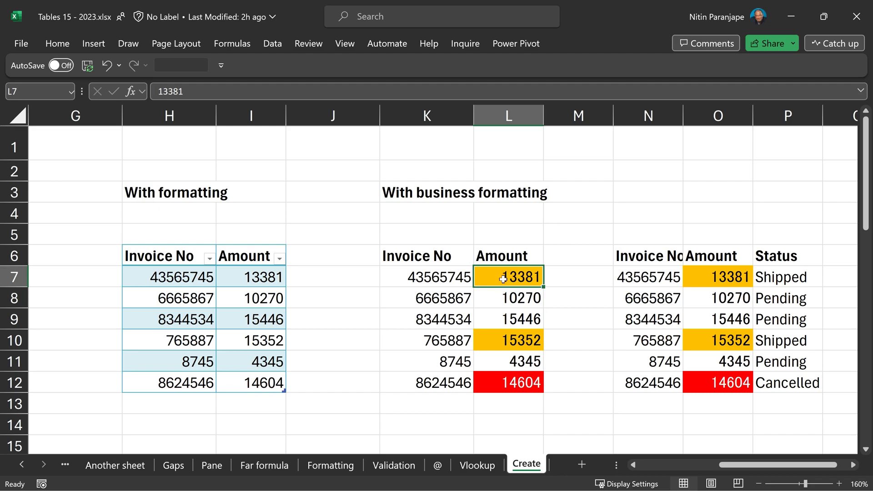
- Create a table from the Invoice No, Amount and Status block N6:P12
left_click(794, 378)
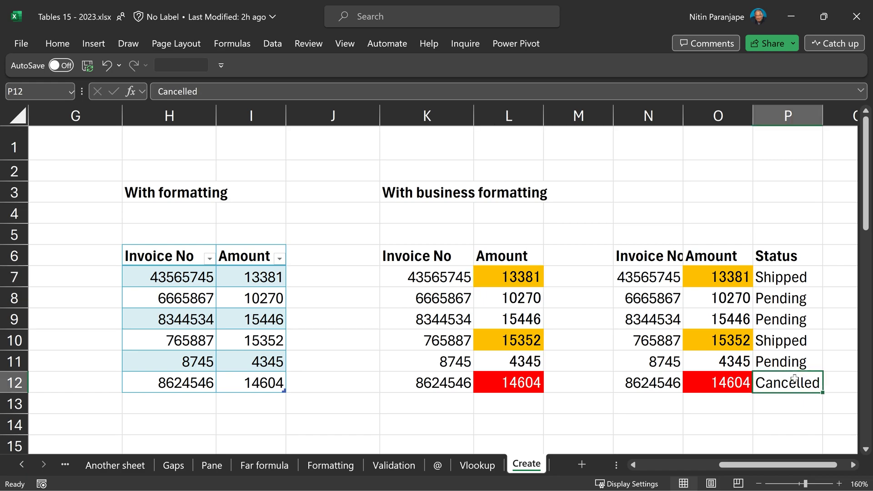
key("ctrl+t")
key("Return")
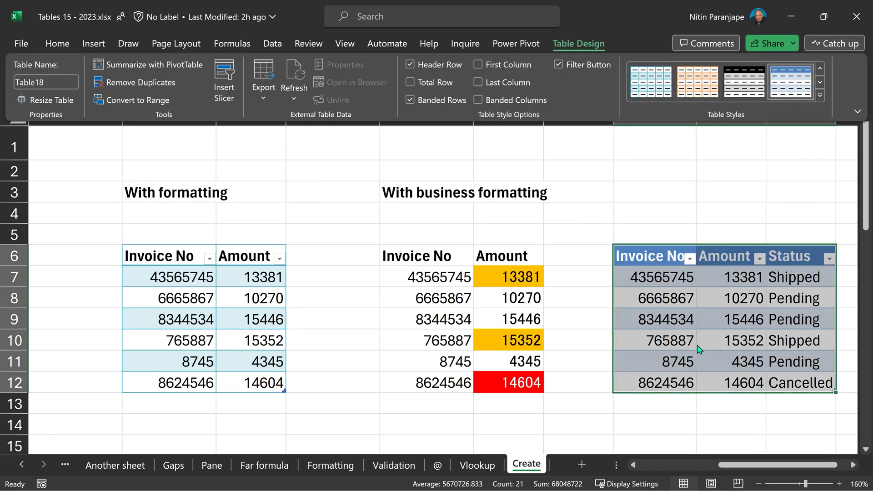
left_click_drag(726, 415, 662, 353)
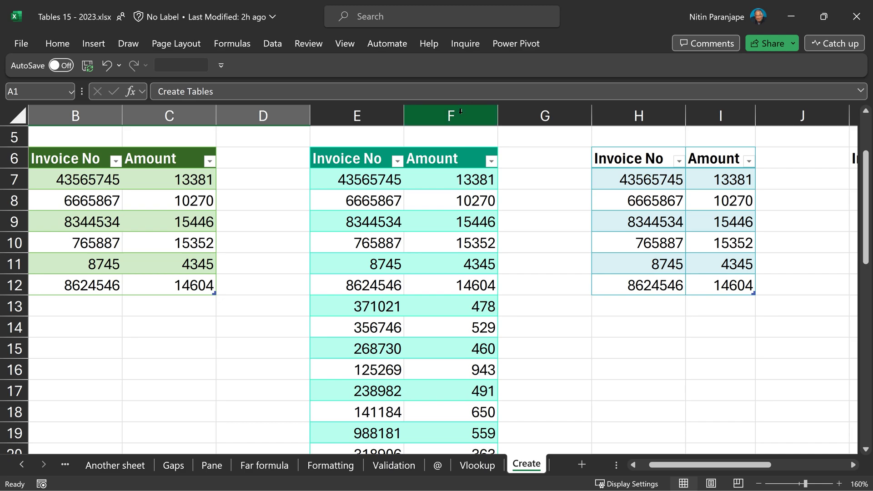
- Fill the entire column F yellow with Alt+H+H
left_click(461, 111)
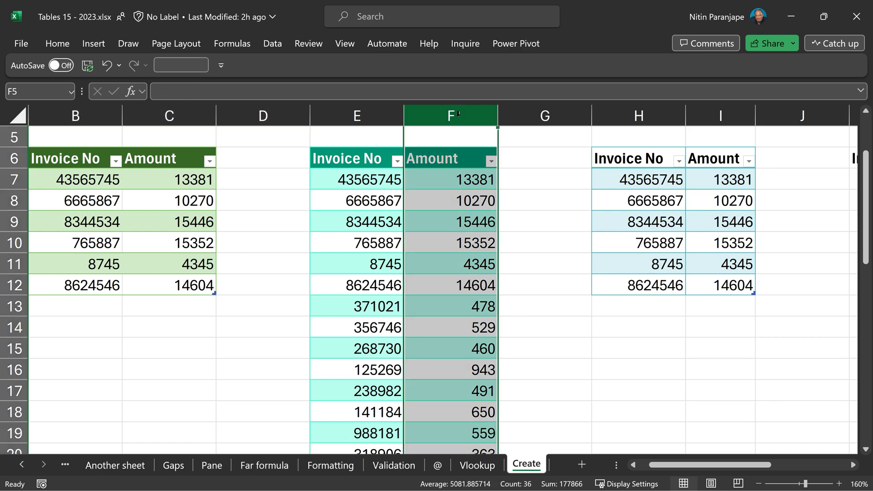
key("alt+h")
key("h")
key("Return")
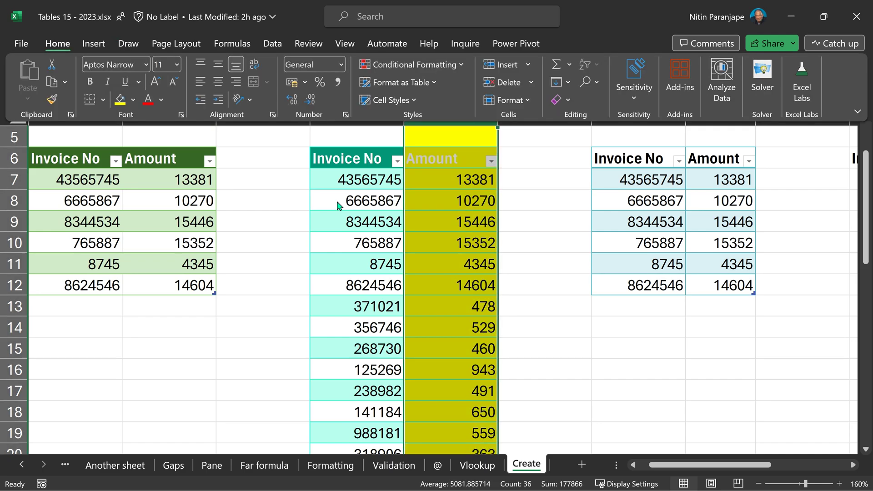
- Check how far the yellow fill runs below the Long Table, then return to A1
left_click(434, 239)
left_click(434, 239)
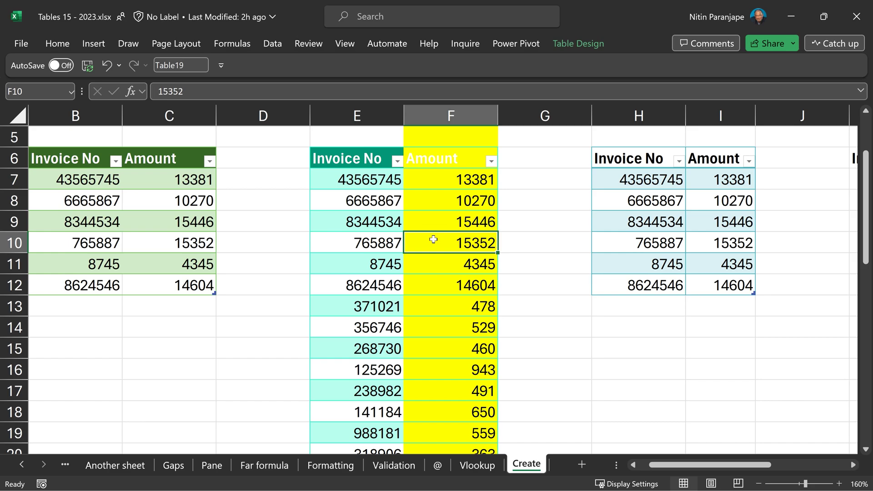
key("ctrl+End")
key("Left")
key("Left")
key("Left")
key("Left")
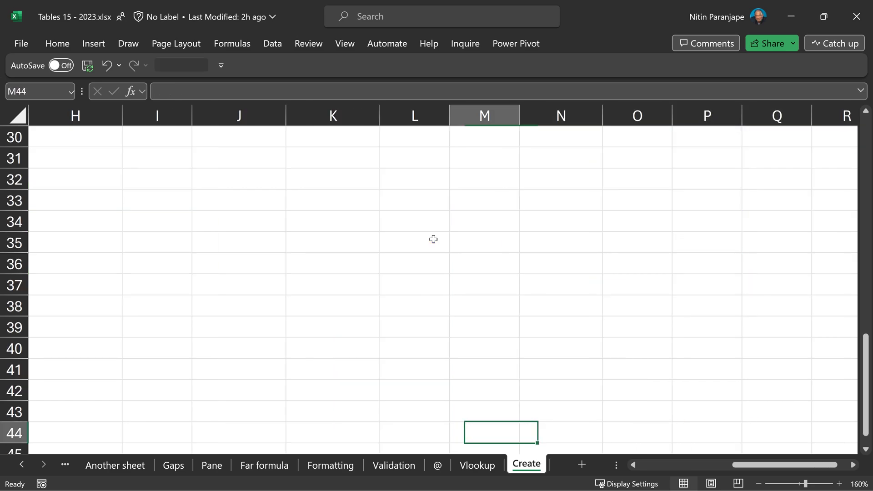
key("Left")
key("Left")
key("Left")
key("Left")
key("Left")
key("Left")
key("Left")
key("Left")
key("Left")
key("Down")
key("Down")
key("Down")
key("Down")
key("Down")
key("Down")
key("Down")
key("Down")
key("Down")
key("Down")
key("Down")
key("Down")
key("Down")
key("Down")
key("Down")
key("Down")
key("Down")
key("Down")
key("Down")
key("Down")
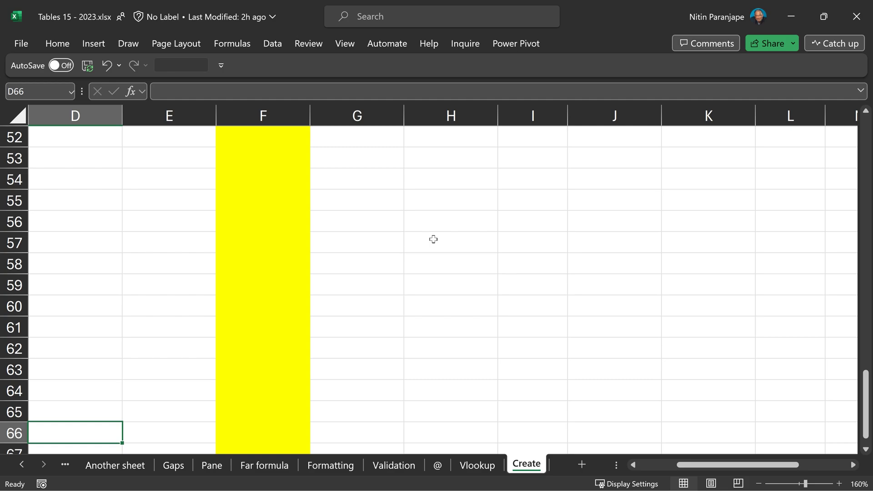
key("ctrl+Home")
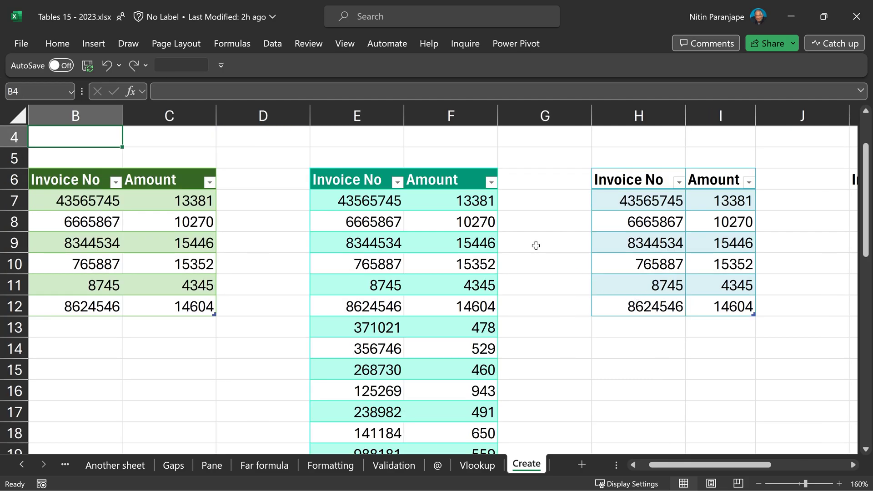
- Select just the Long Table's Amount data column and scroll down to check where it ends
left_click(478, 114)
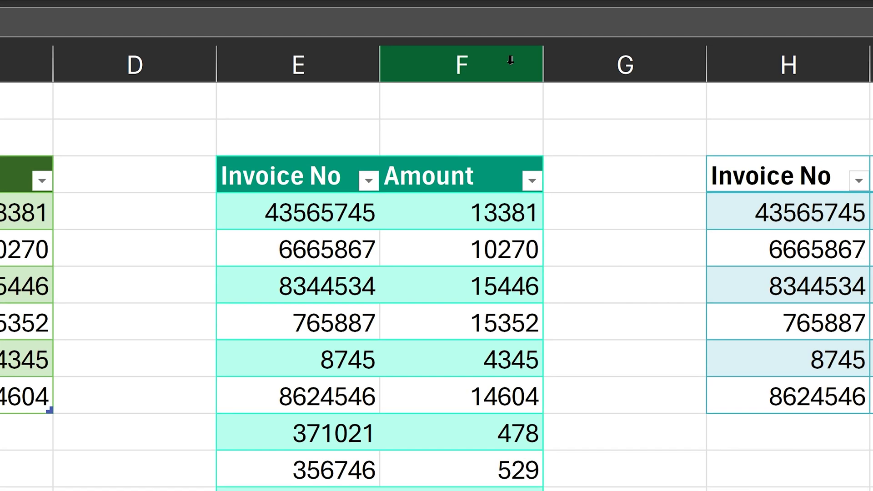
left_click(472, 155)
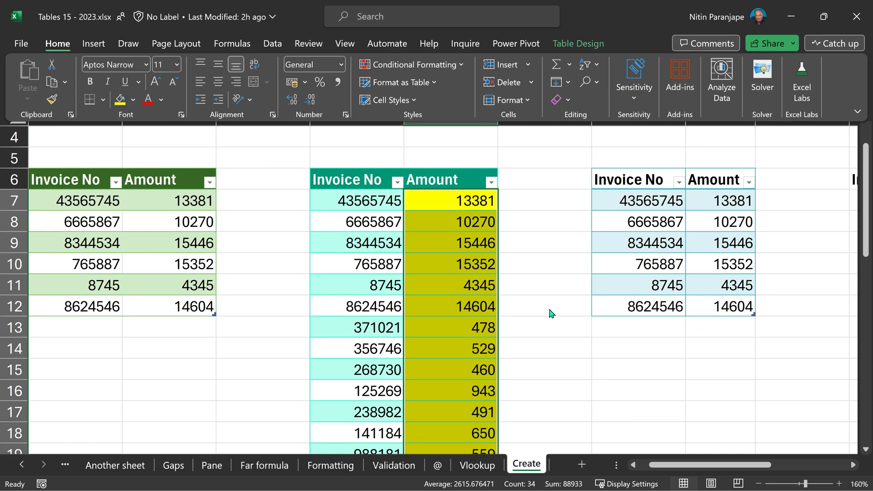
scroll(555, 313, "down", 11)
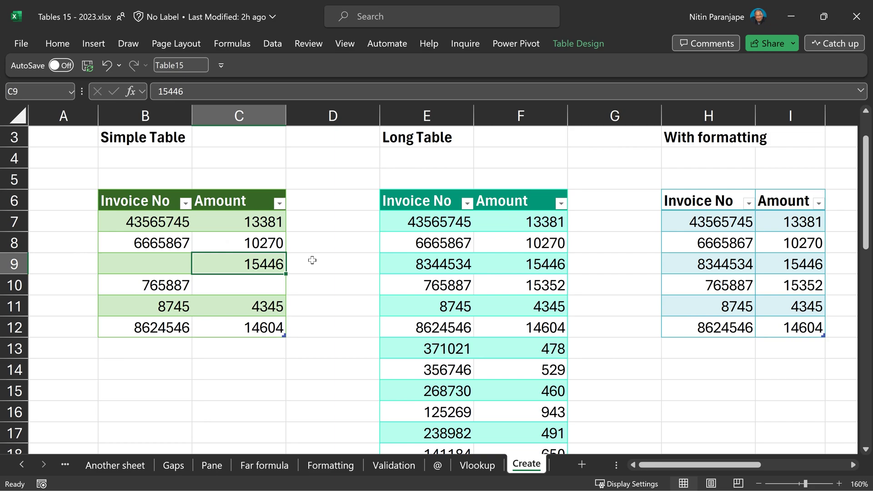
- From a data cell, use Ctrl+A to select the Simple Table data, then the whole sheet
key("ctrl+a")
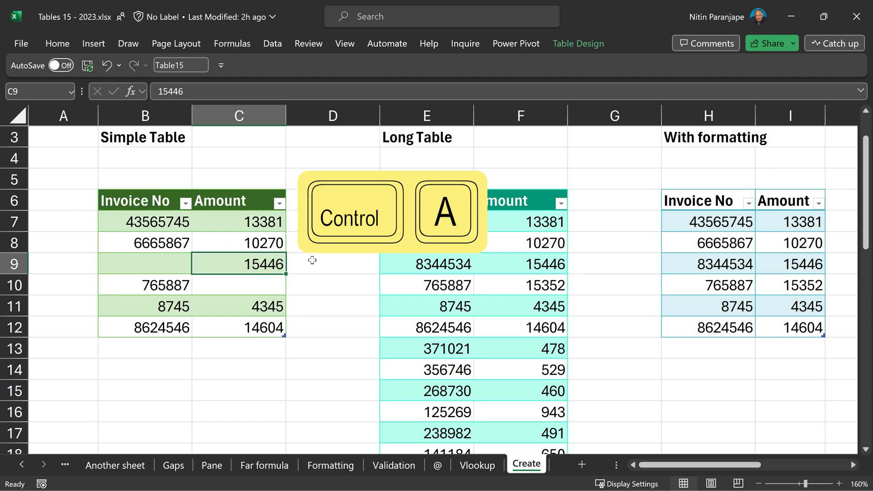
key("ctrl+a")
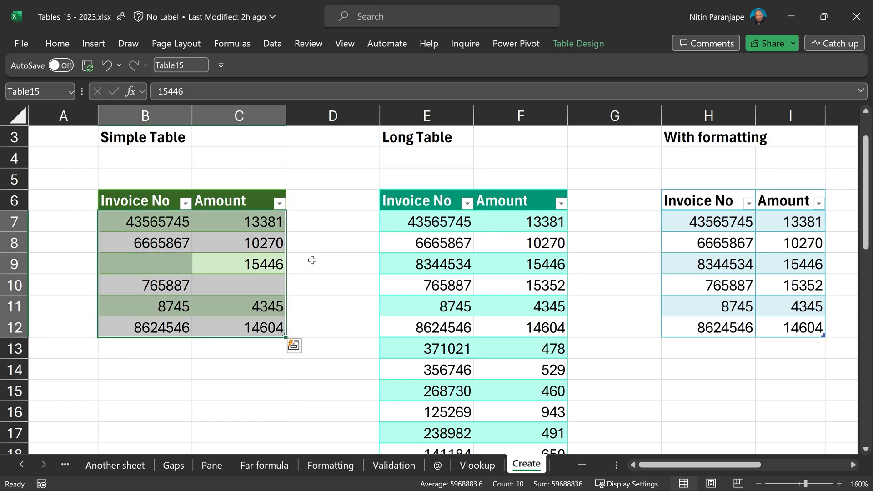
key("ctrl+a")
key("ctrl+a")
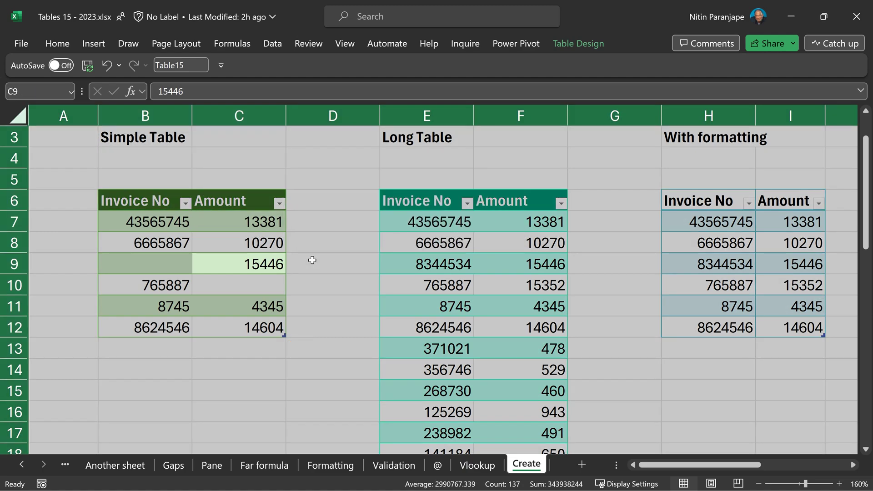
- From the Amount header C6, use Ctrl+A to select the full table with headers, then the sheet
left_click(312, 260)
left_click(241, 200)
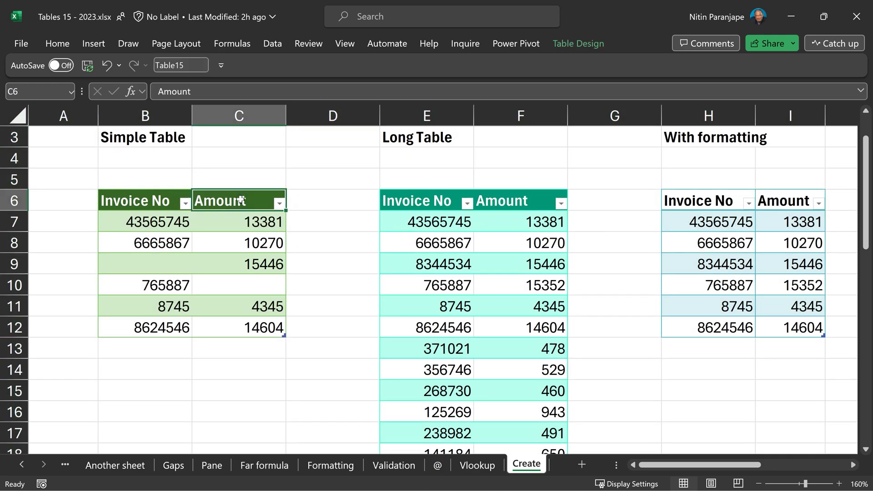
key("ctrl+a")
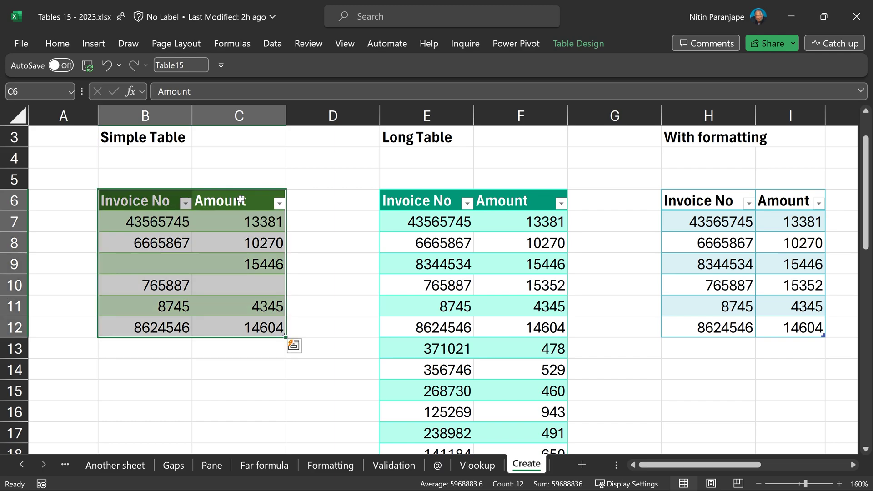
key("ctrl+a")
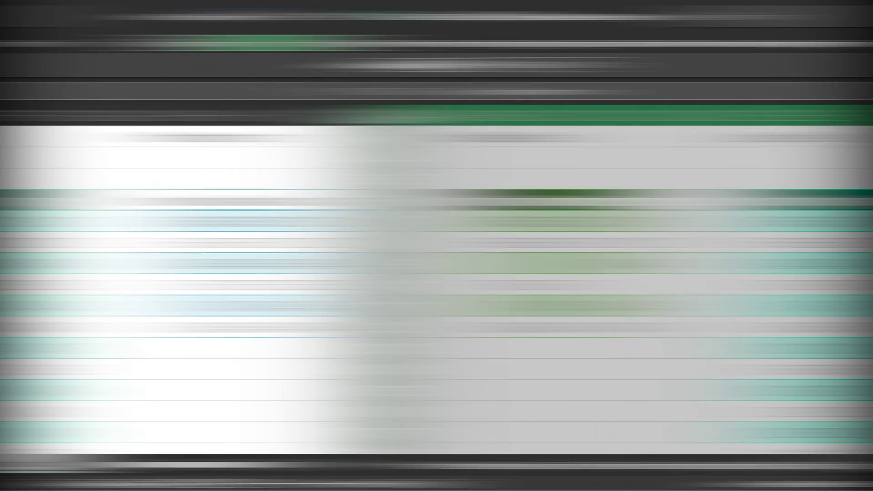
- Clear the whole-sheet selection and list the workbook's named ranges and tables from the Name Box
left_click(345, 258)
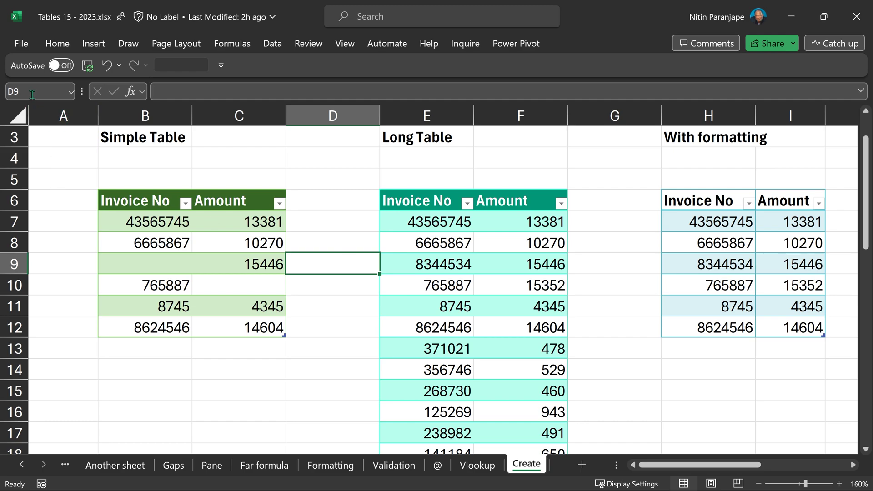
left_click(72, 93)
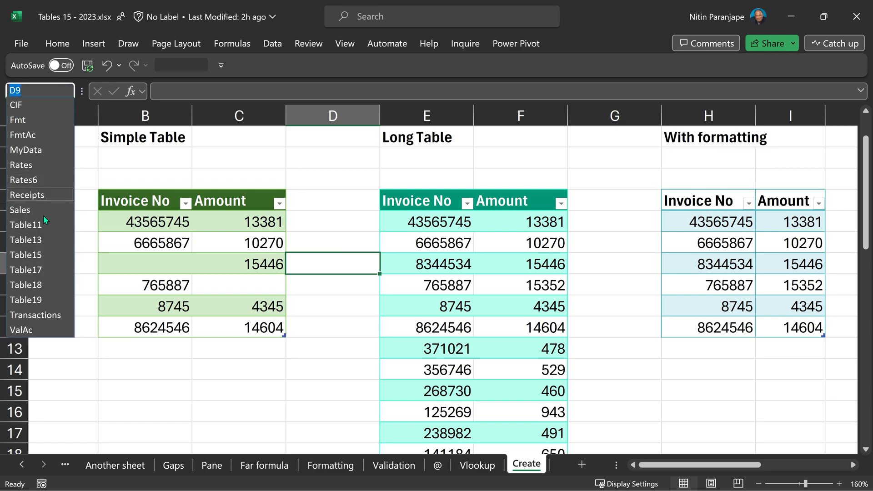
left_click(46, 314)
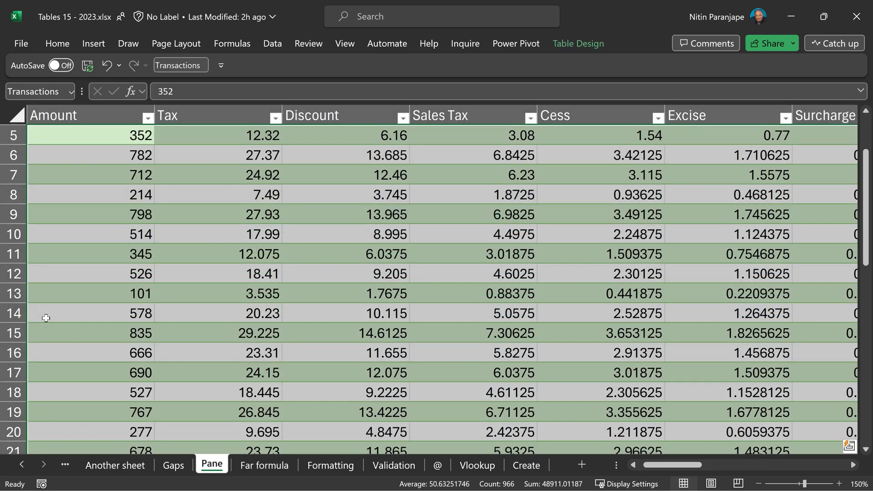
left_click(156, 285)
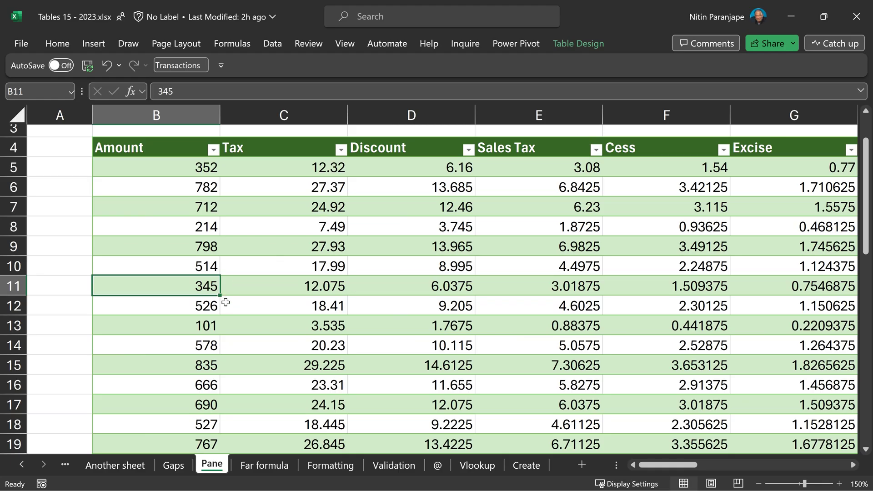
left_click(46, 273)
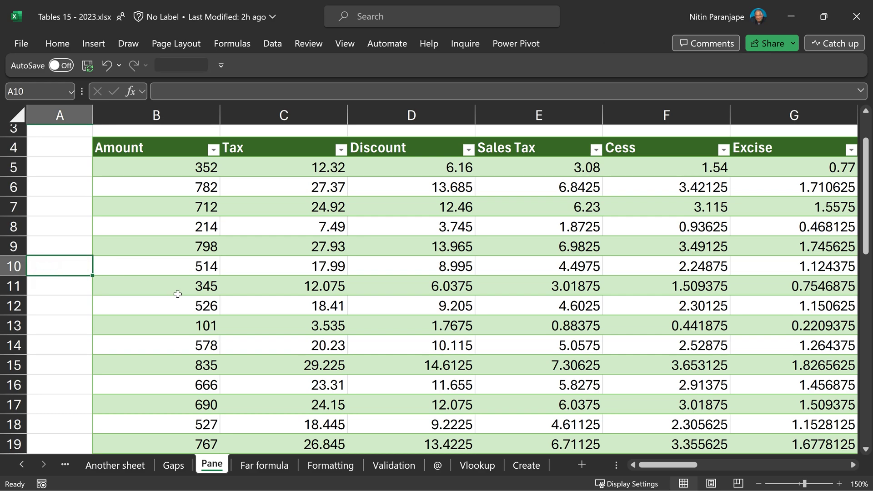
scroll(179, 298, "down", 1)
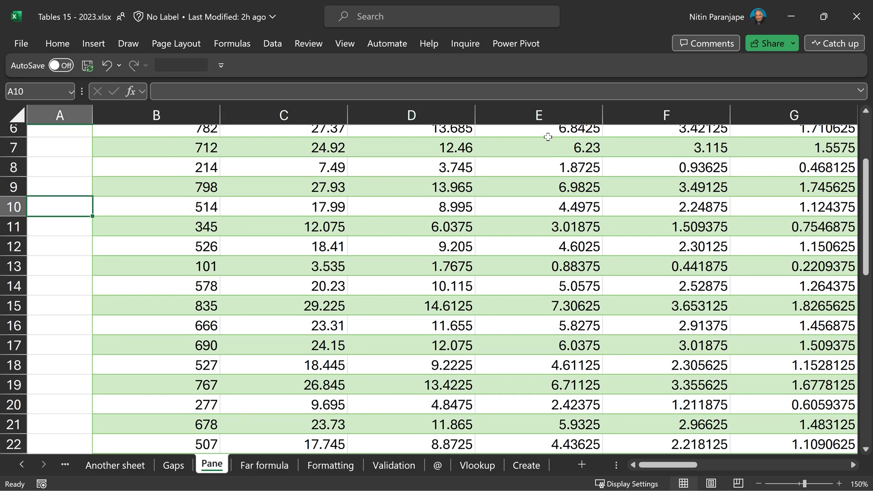
left_click(548, 230)
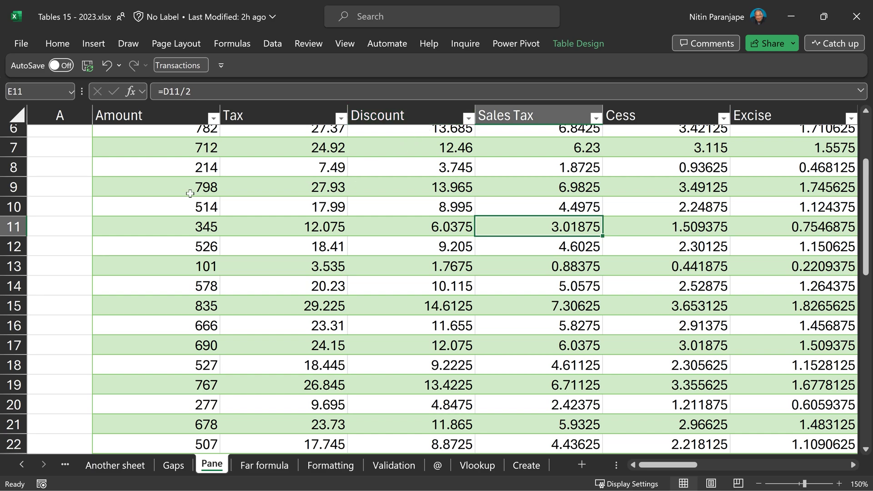
left_click(57, 208)
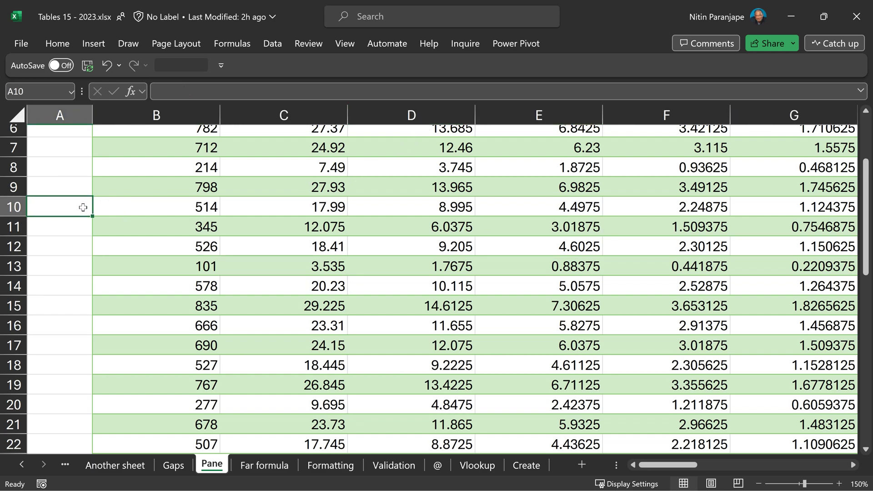
left_click(313, 201)
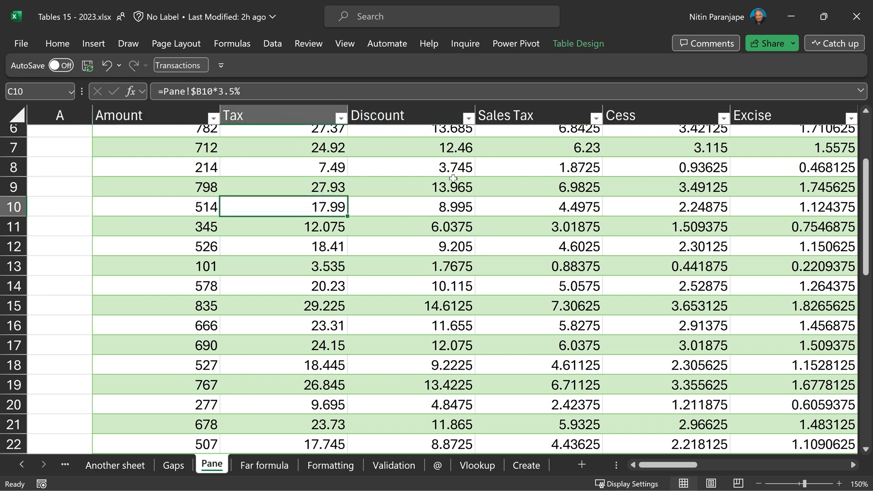
scroll(416, 254, "up", 2)
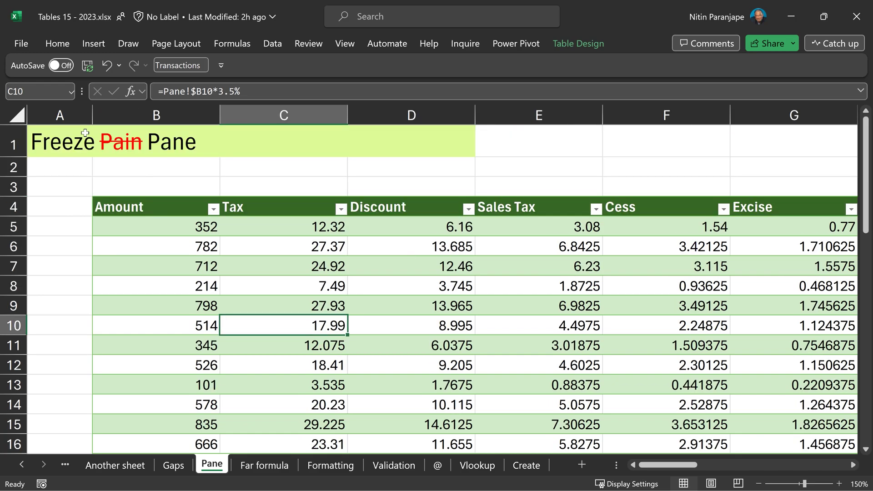
left_click(288, 229)
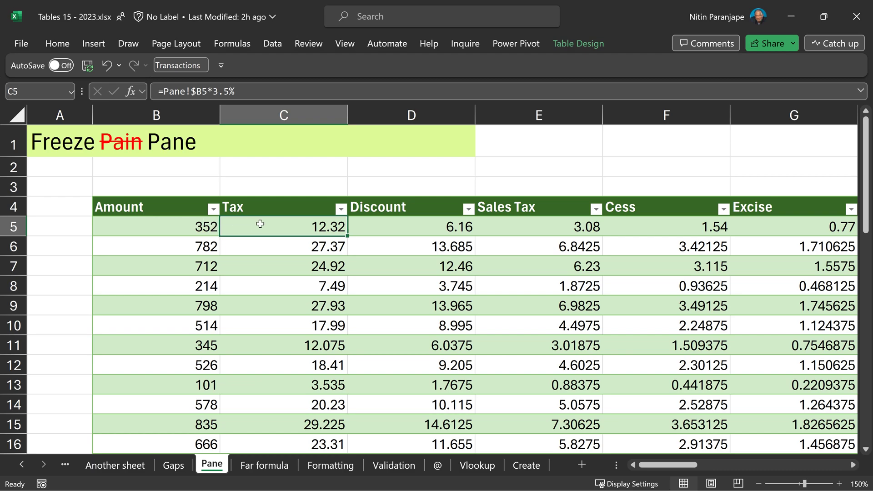
key("ctrl+Right")
key("Right")
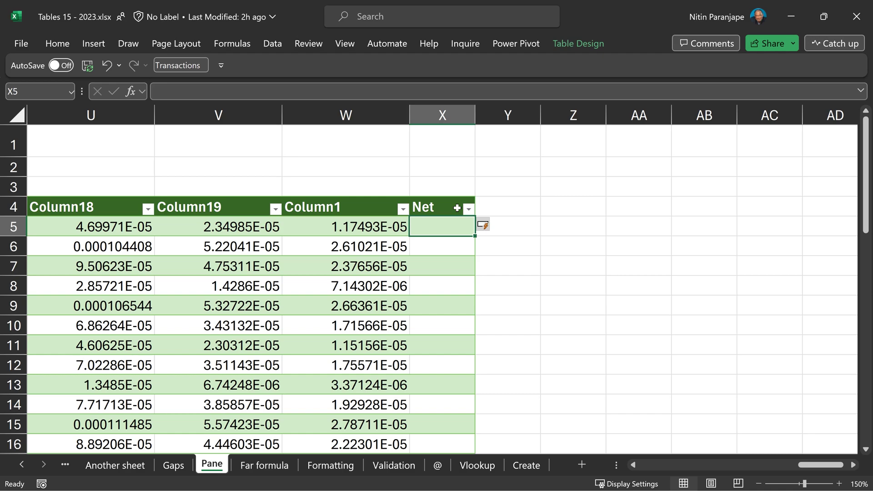
type("=")
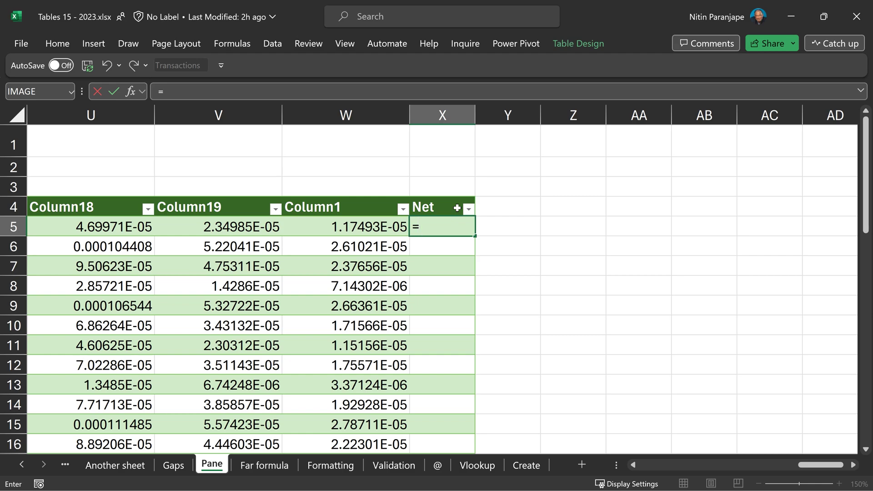
type("[")
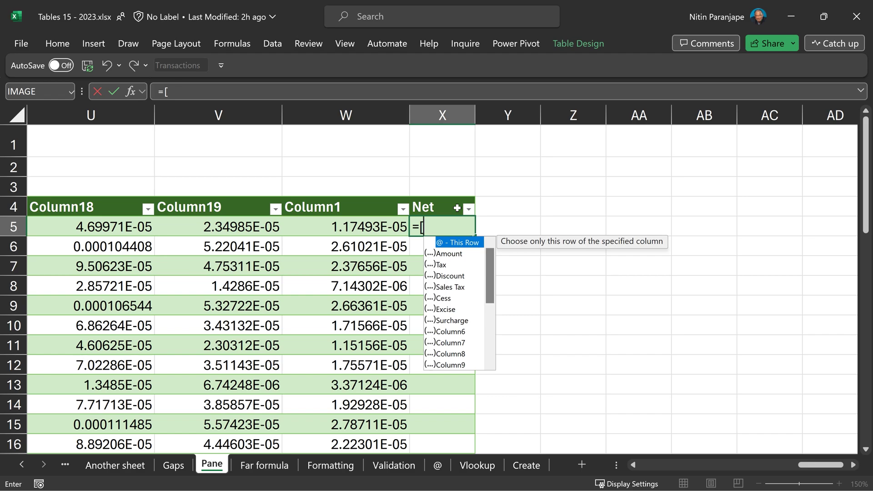
type("@")
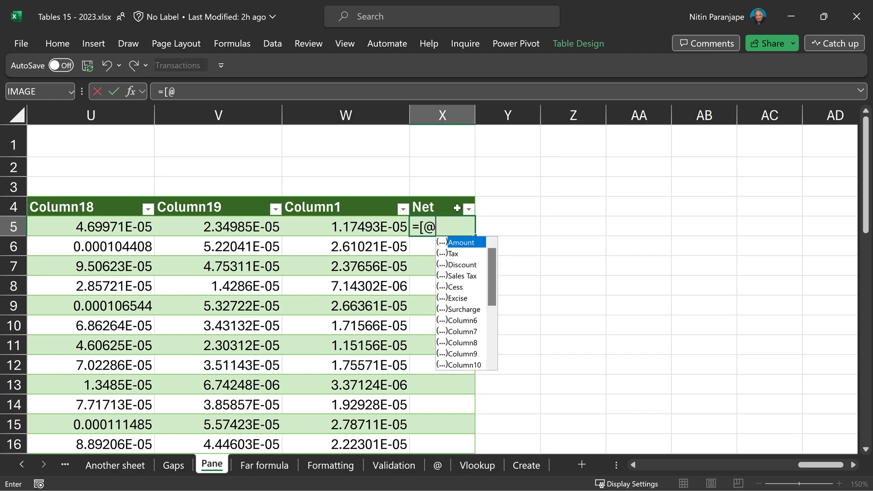
key("Tab")
type("-[@t")
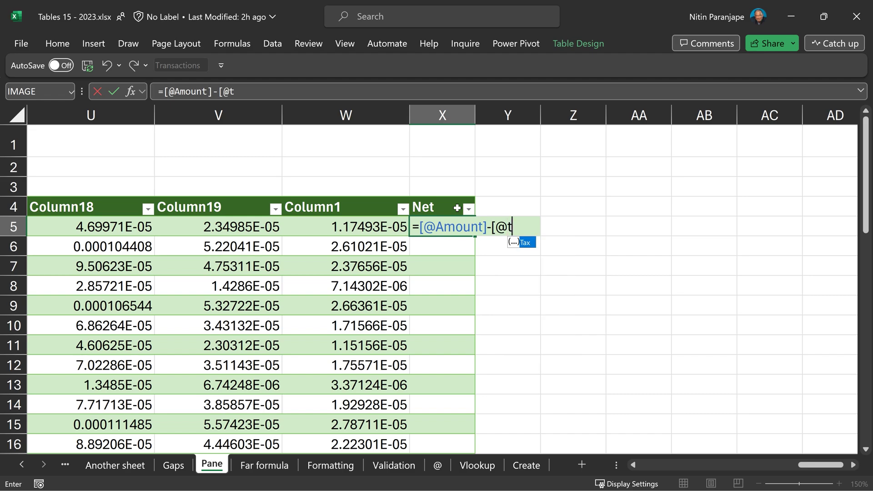
key("Tab")
type("]")
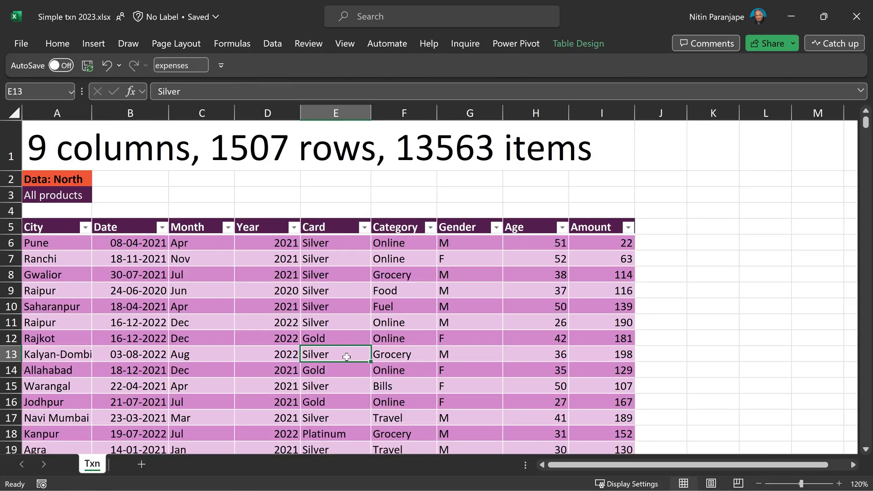
- Insert Month and Year slicers for the expenses table and arrange them beside the table
left_click(562, 43)
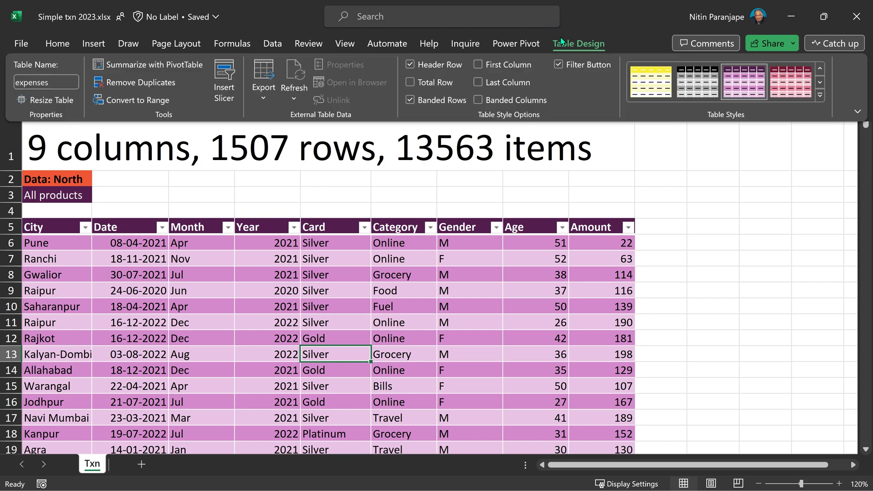
left_click(223, 103)
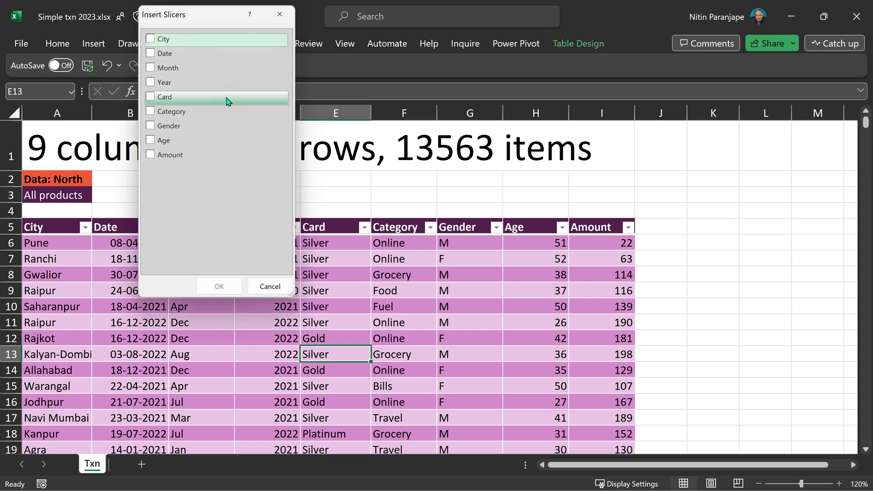
left_click(150, 68)
left_click(150, 81)
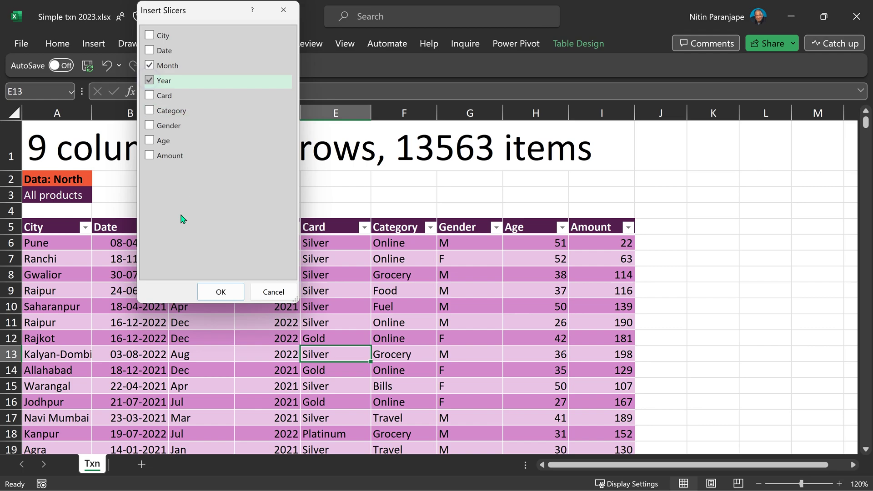
left_click(221, 291)
left_click_drag(425, 208, 698, 172)
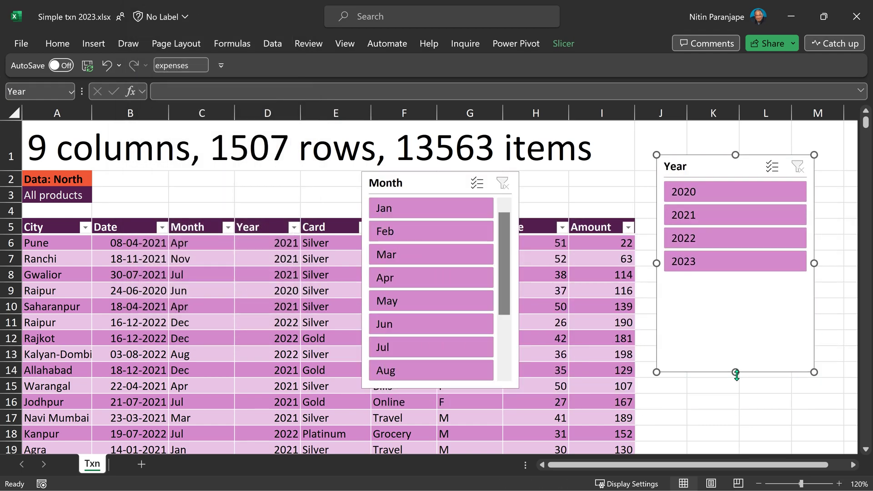
left_click_drag(735, 372, 728, 278)
left_click_drag(419, 185, 715, 302)
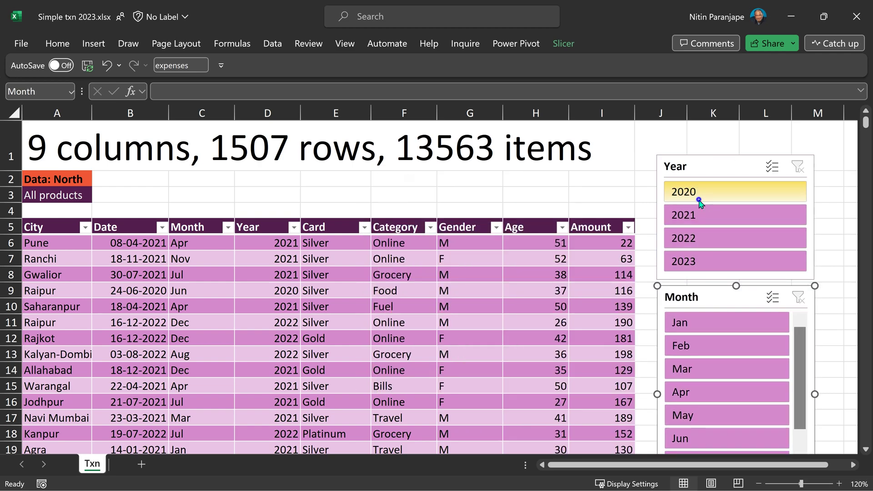
- Filter the table with the slicers to Feb and Apr of 2021
left_click(696, 197)
left_click(703, 218)
left_click(707, 243)
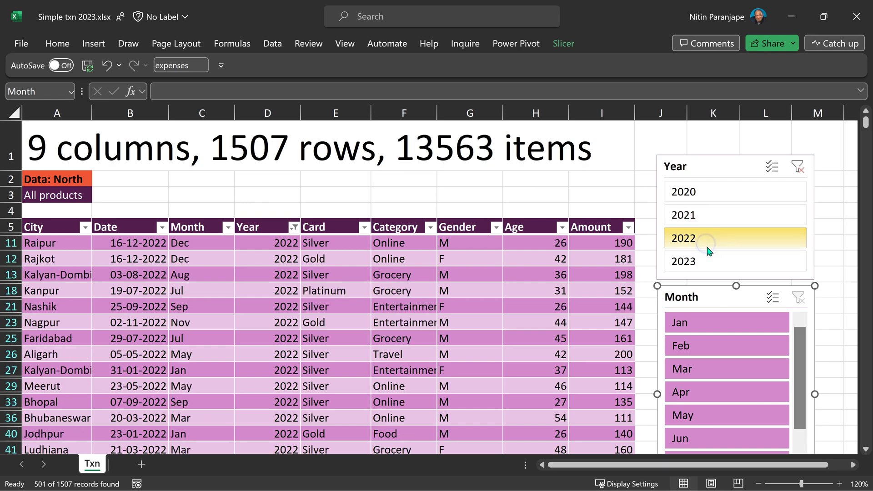
left_click(712, 262)
left_click(712, 344)
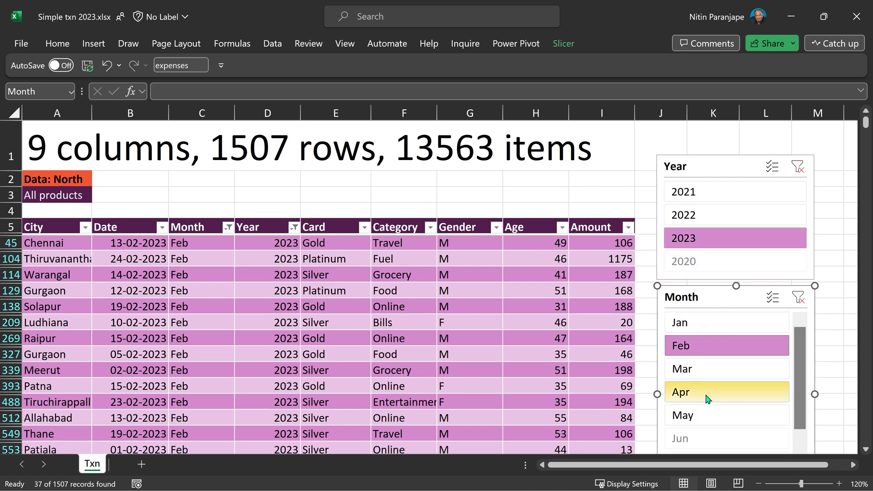
left_click(742, 384, "ctrl")
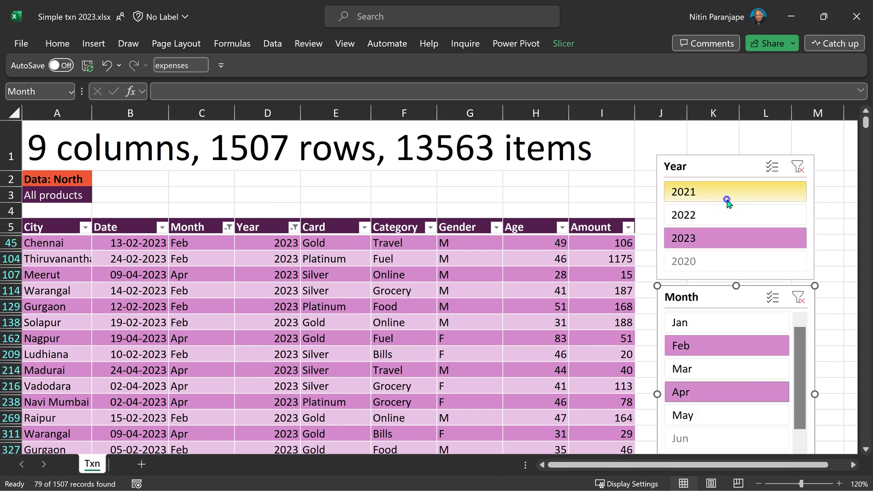
left_click(727, 201)
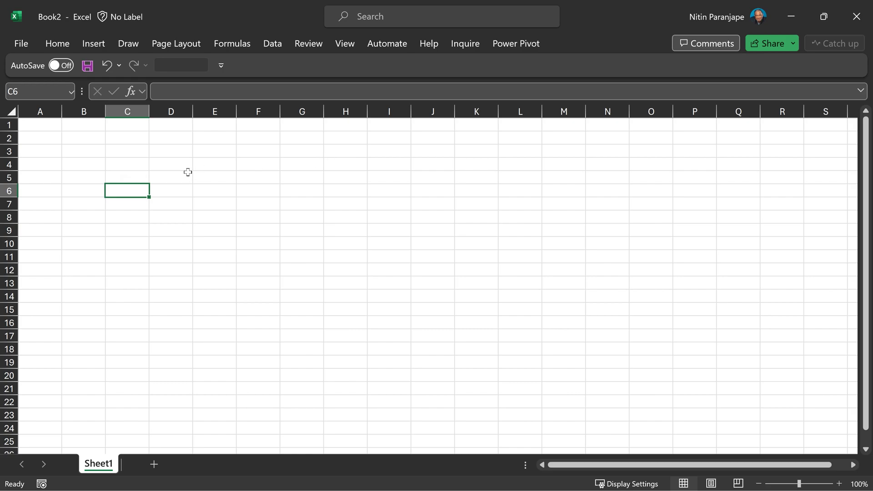
- Import from Excel workbook Simple txn 2023.xlsx, previewing its Txn sheet and expenses table
left_click(273, 43)
left_click(15, 86)
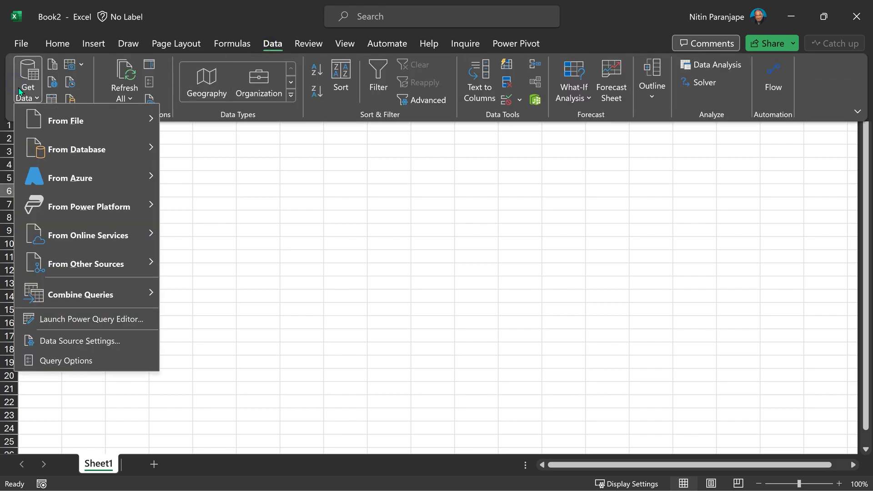
mouse_move(41, 117)
left_click(232, 119)
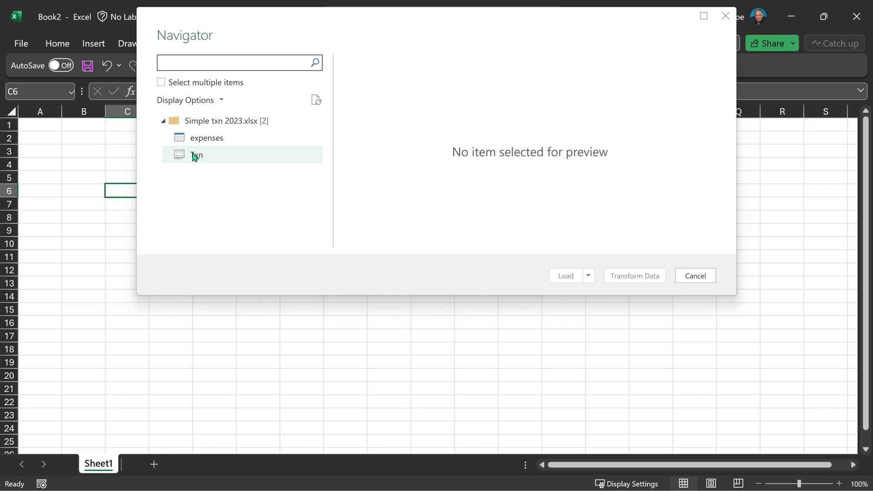
left_click(200, 157)
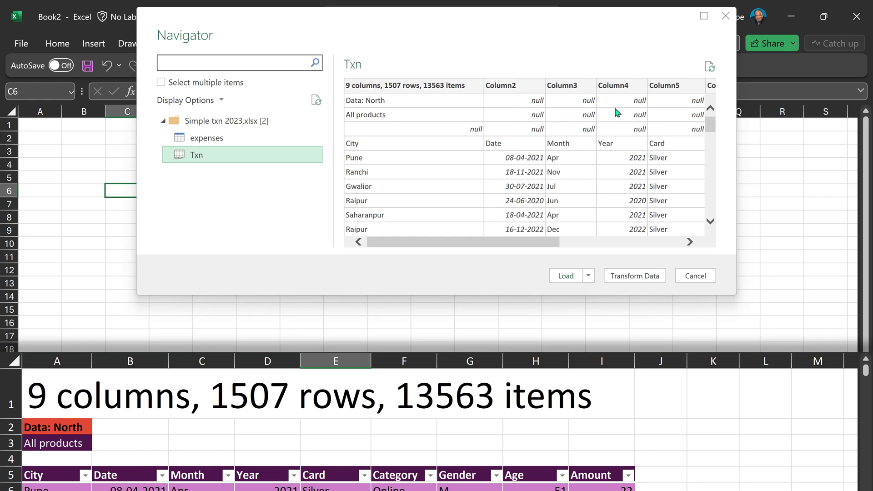
left_click(222, 138)
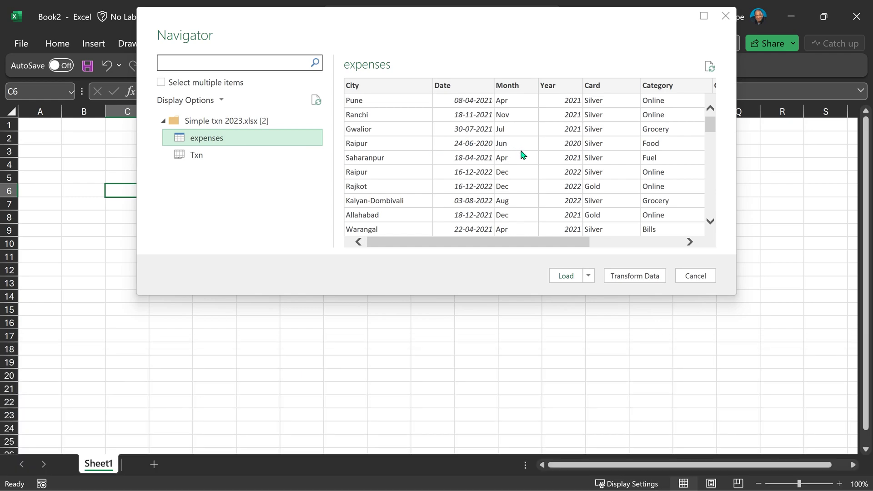
left_click(279, 157)
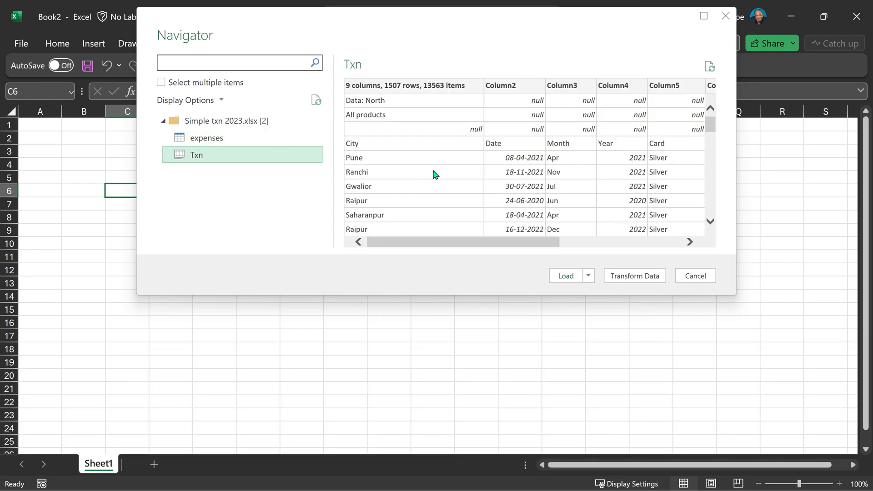